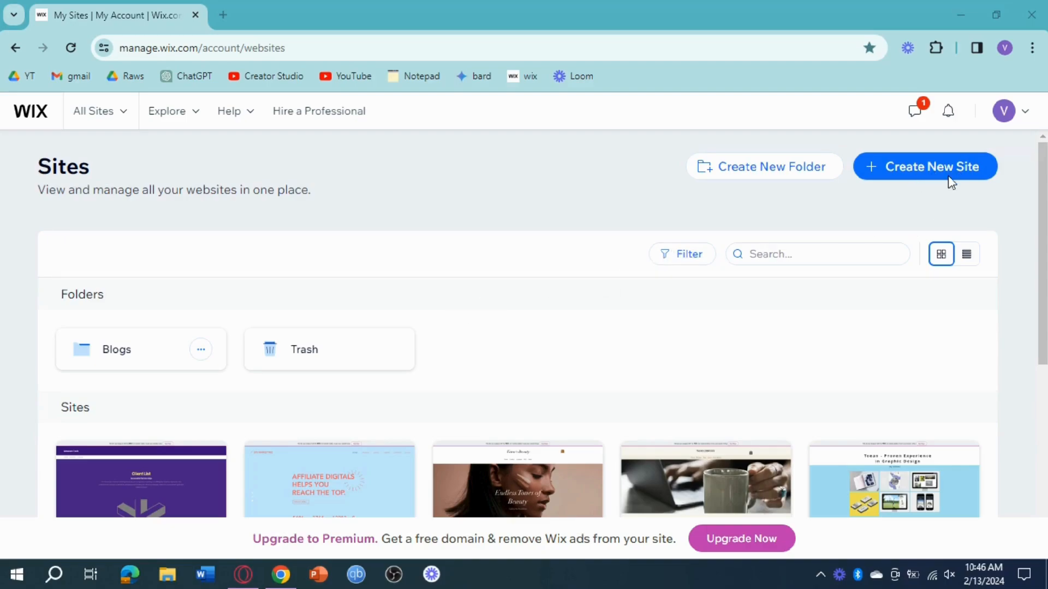
Create a new site set up without AI and choose Online Art Store as the website type.
{"action": "left_click", "coordinate": [963, 168]}
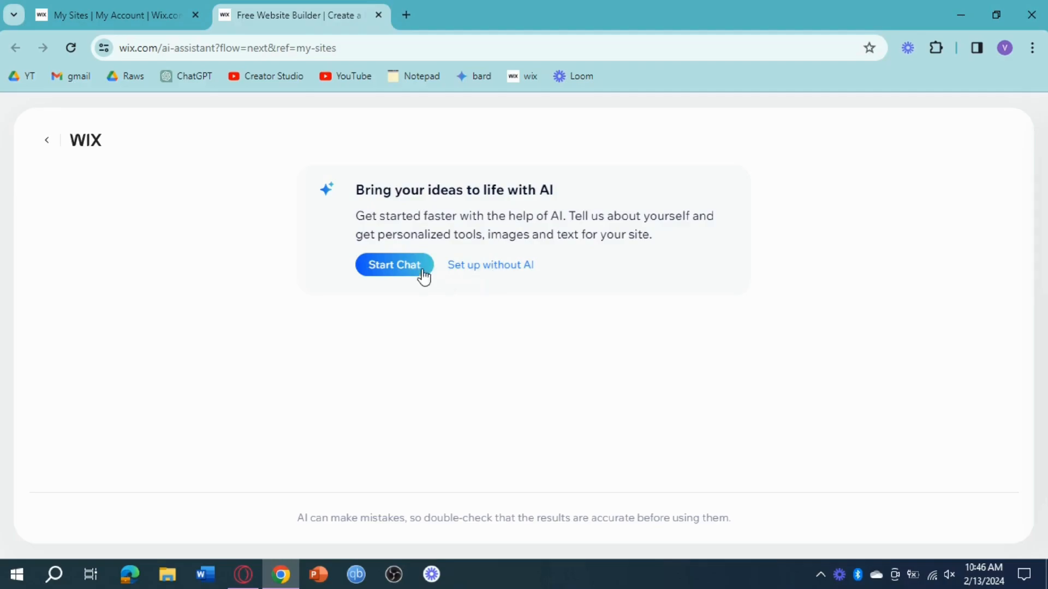
{"action": "left_click", "coordinate": [497, 267]}
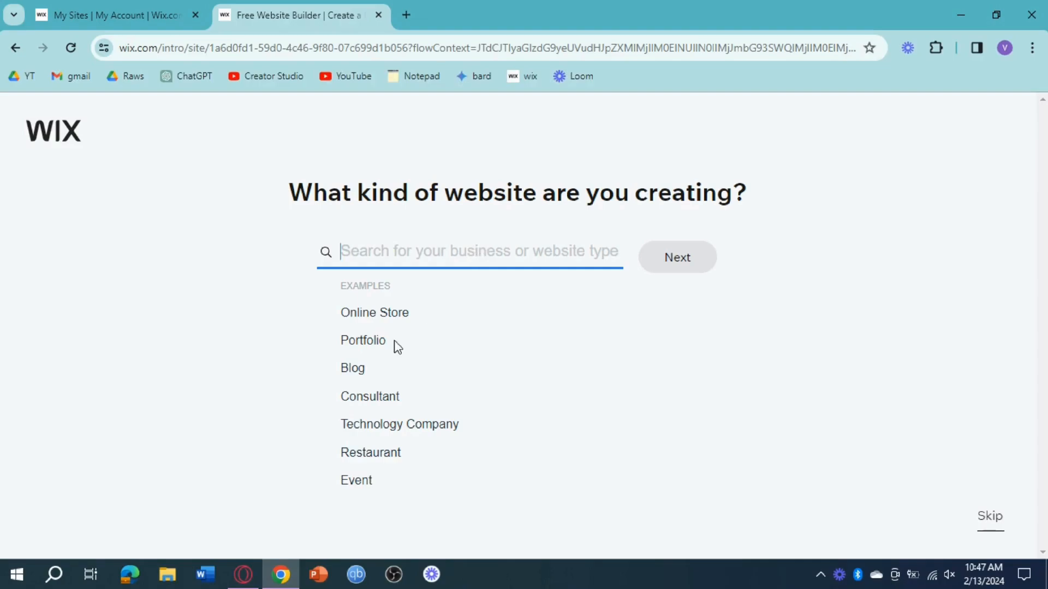
{"action": "left_click", "coordinate": [391, 316]}
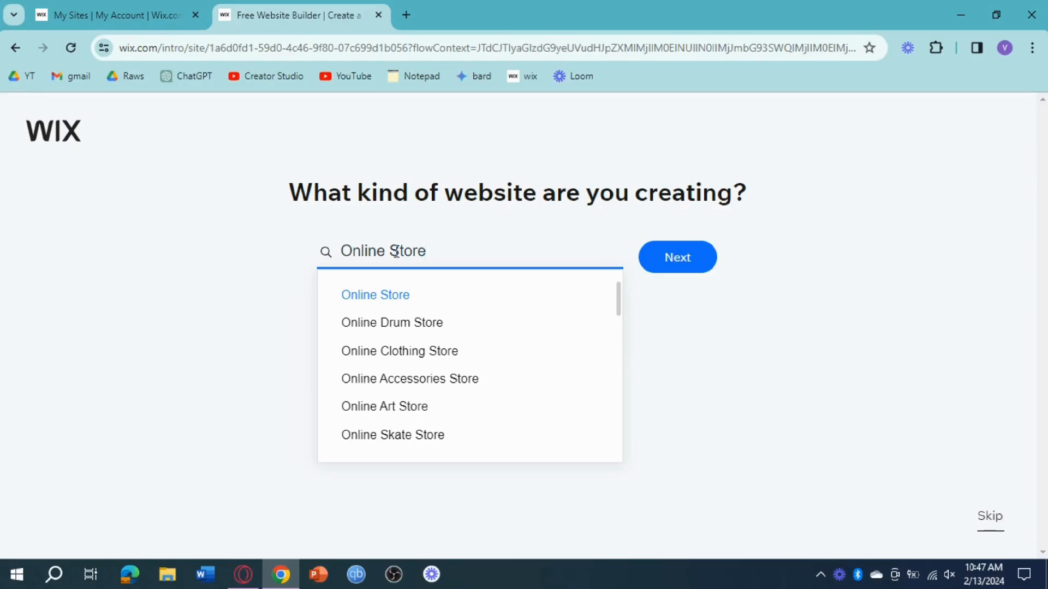
{"action": "left_click", "coordinate": [386, 409]}
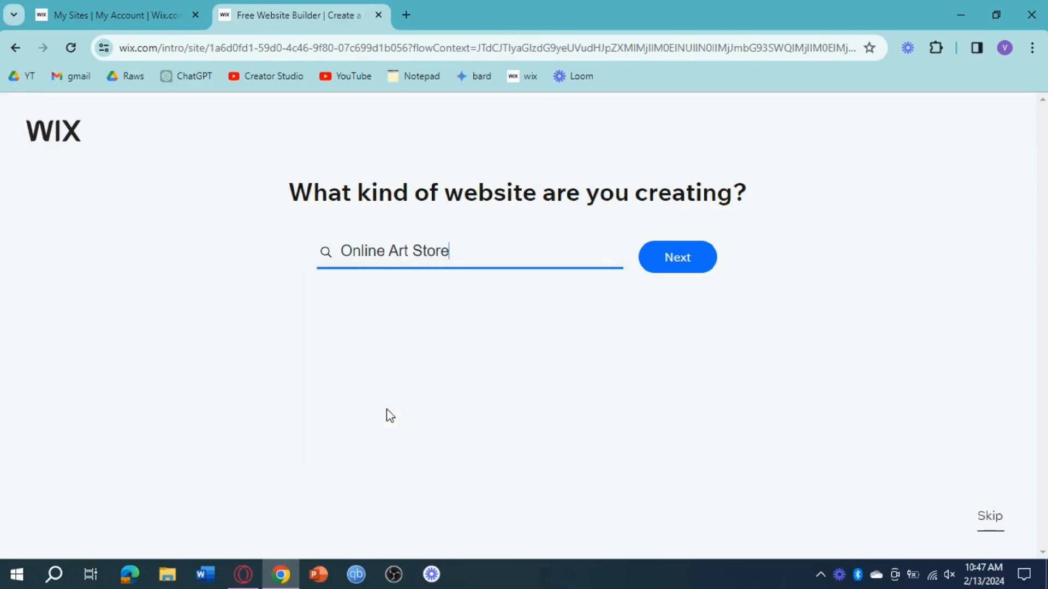
{"action": "left_click", "coordinate": [702, 264]}
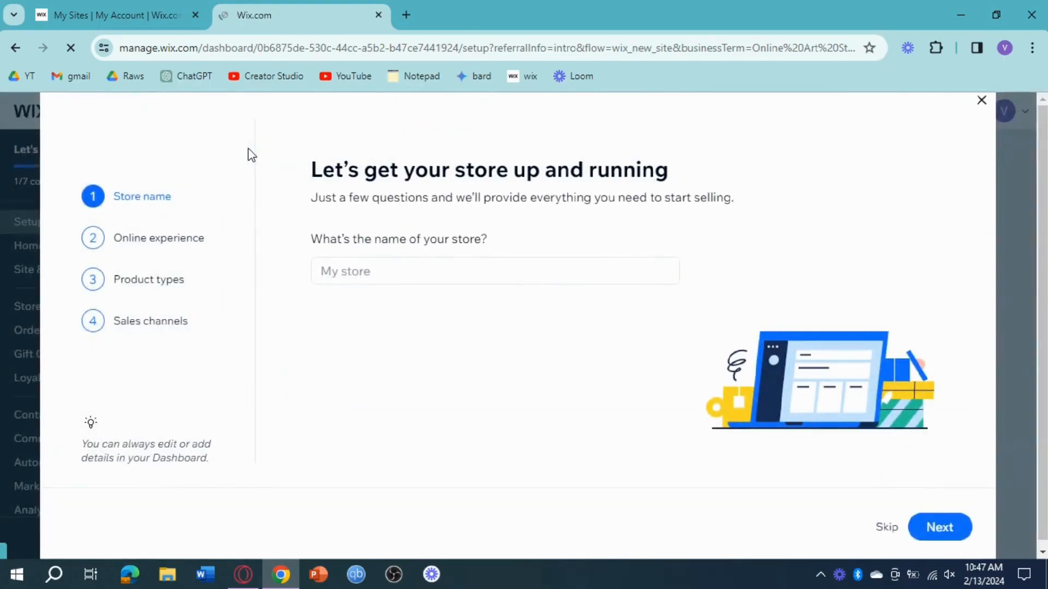
Name the store "Art for All" and continue to the online experience question.
{"action": "left_click", "coordinate": [467, 274]}
{"action": "type", "text": "Art for All"}
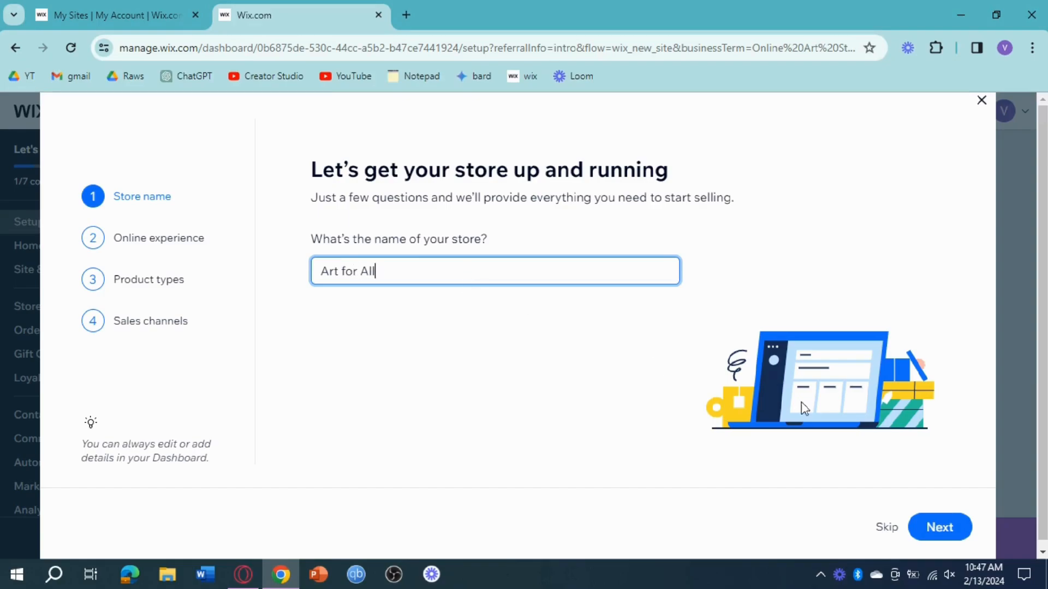
{"action": "left_click", "coordinate": [924, 521]}
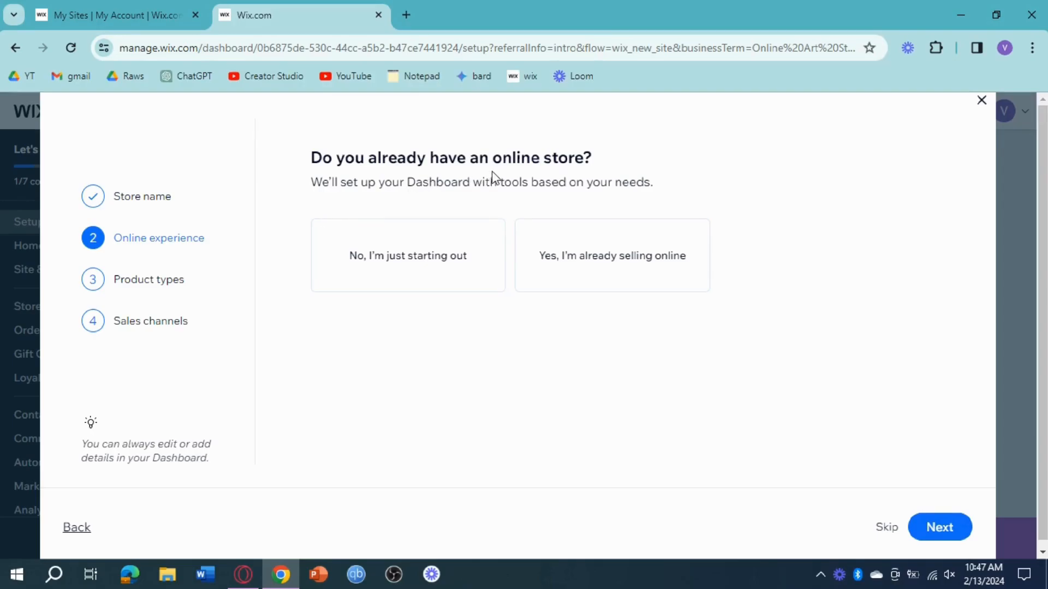
Complete the store questionnaire as just starting out, selling physical products through an online store, and continue to the dashboard.
{"action": "left_click", "coordinate": [444, 260]}
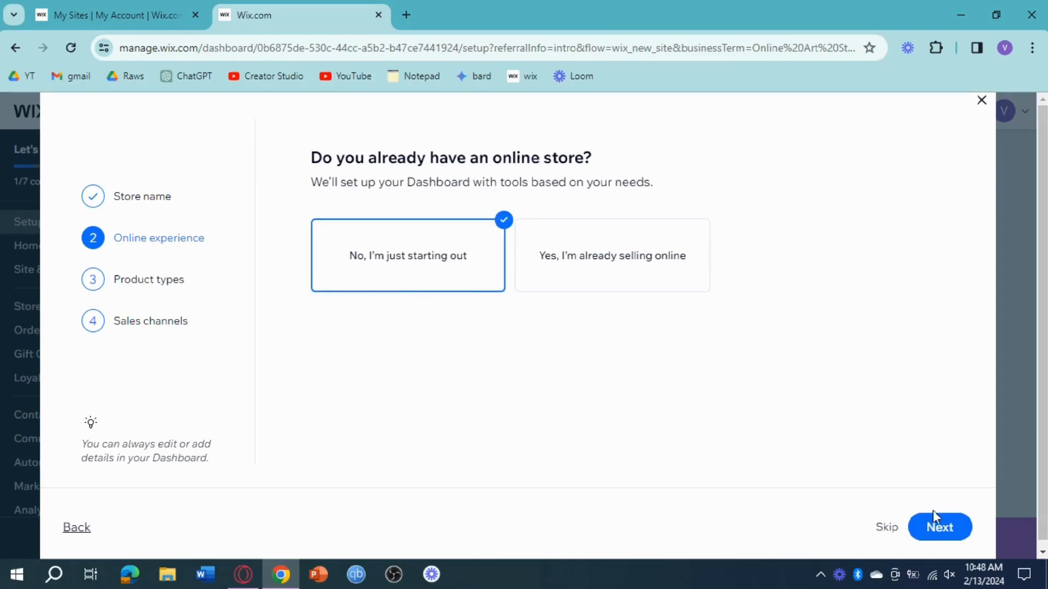
{"action": "left_click", "coordinate": [935, 526]}
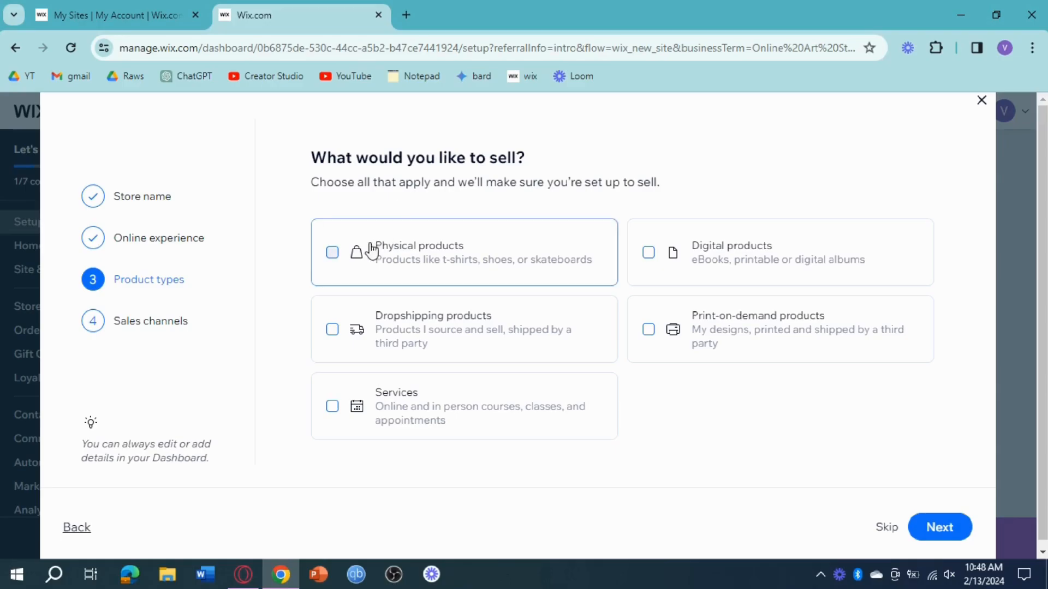
{"action": "left_click", "coordinate": [334, 256]}
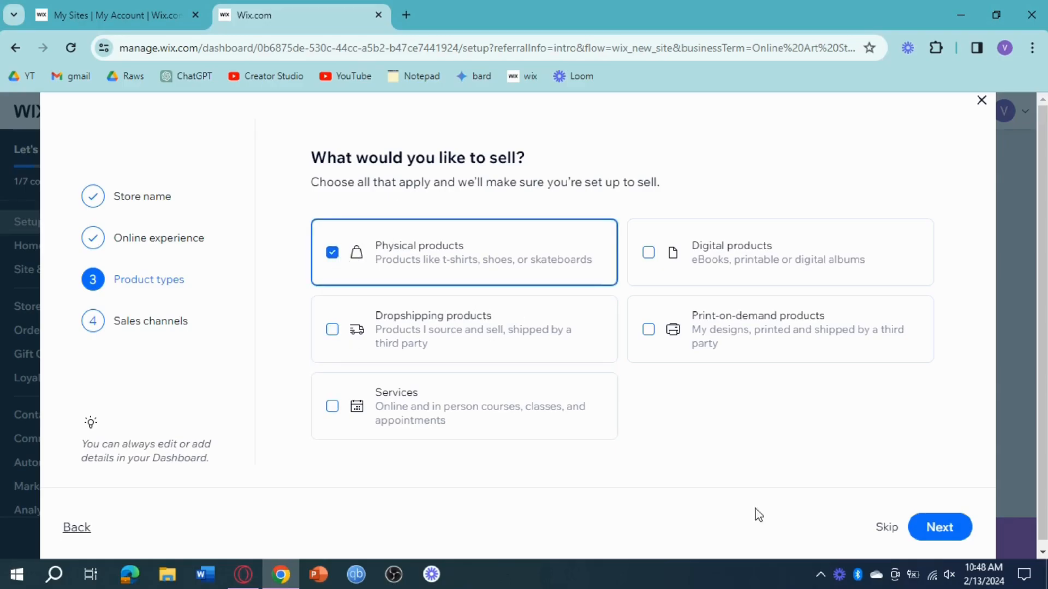
{"action": "left_click", "coordinate": [937, 534]}
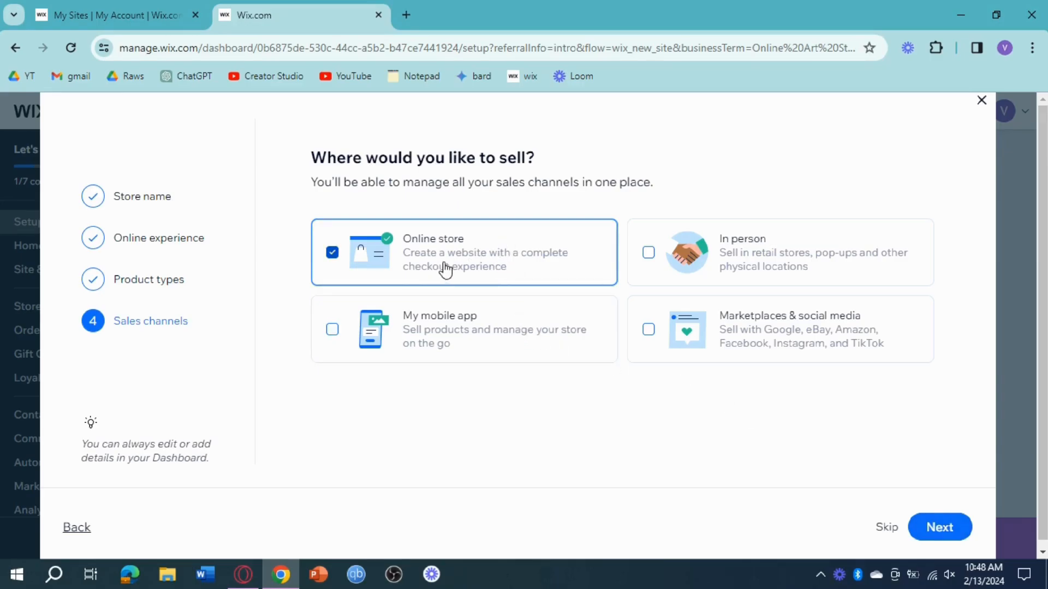
{"action": "left_click", "coordinate": [937, 527]}
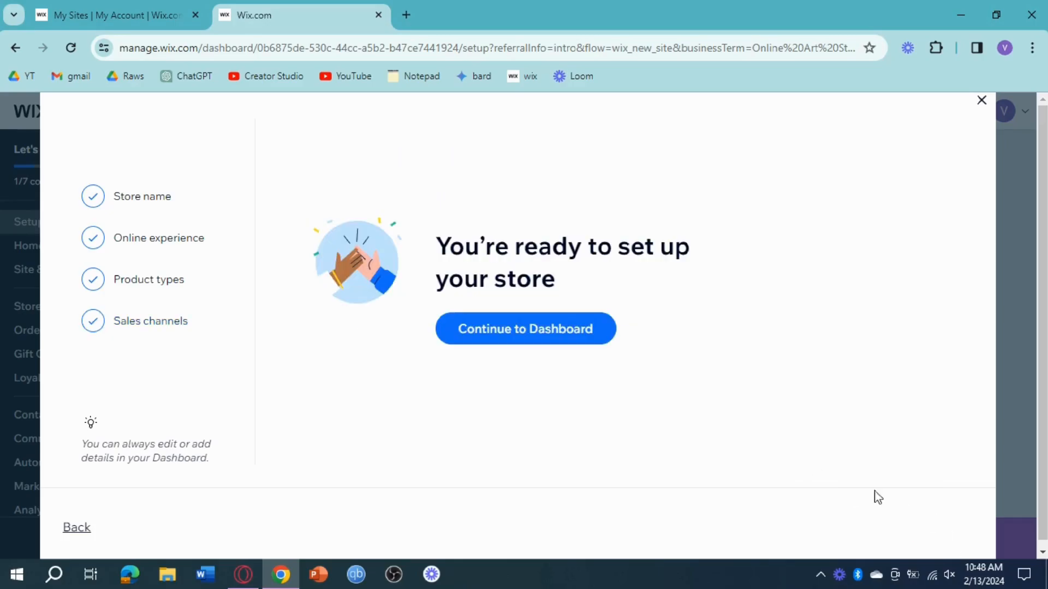
{"action": "left_click", "coordinate": [603, 345]}
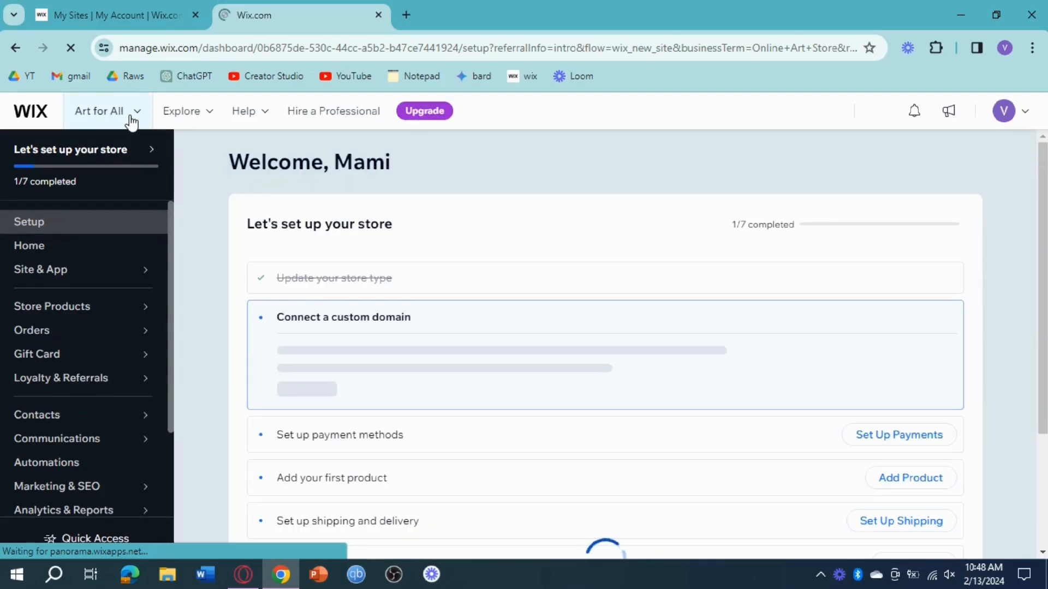
Start designing the website by letting Wix create the site, and skip the business info review.
{"action": "left_click", "coordinate": [926, 165]}
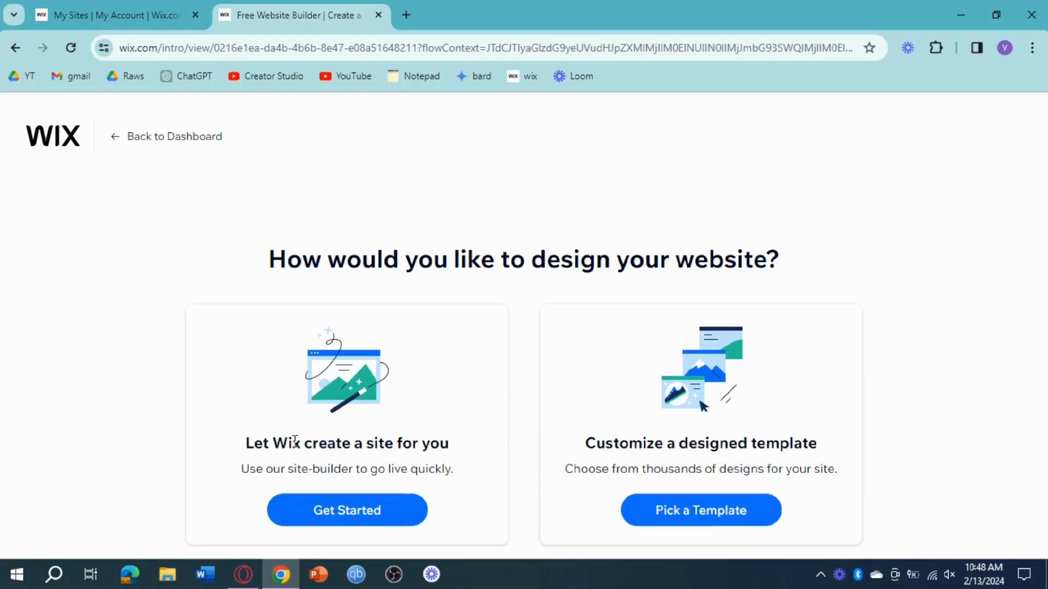
{"action": "left_click", "coordinate": [336, 515]}
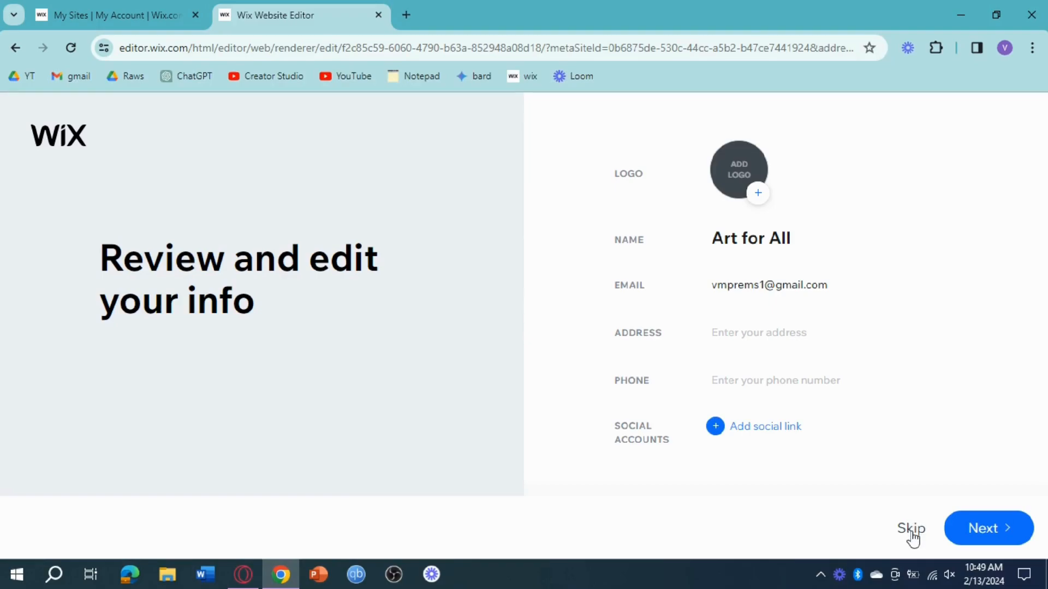
{"action": "left_click", "coordinate": [912, 532]}
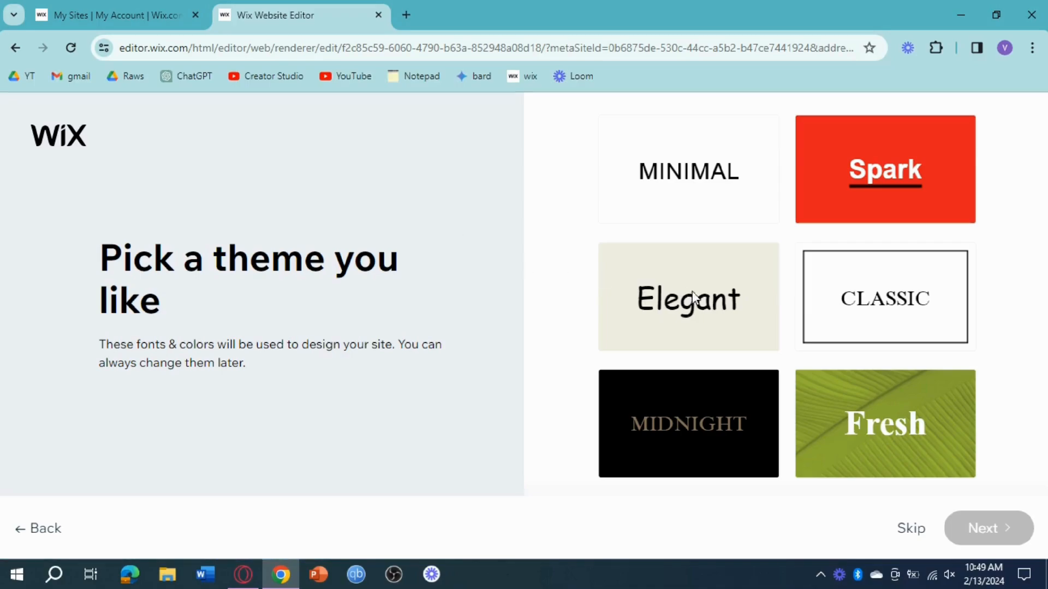
Choose the Elegant theme and the homepage design with the red abstract painting, without adding any extra pages.
{"action": "left_click", "coordinate": [714, 304]}
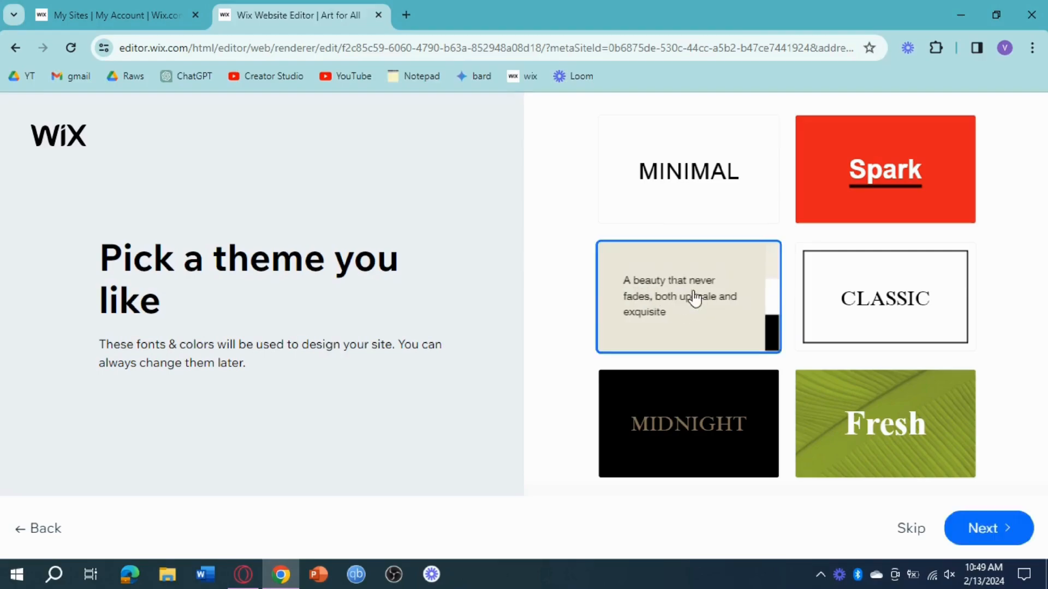
{"action": "left_click", "coordinate": [985, 531]}
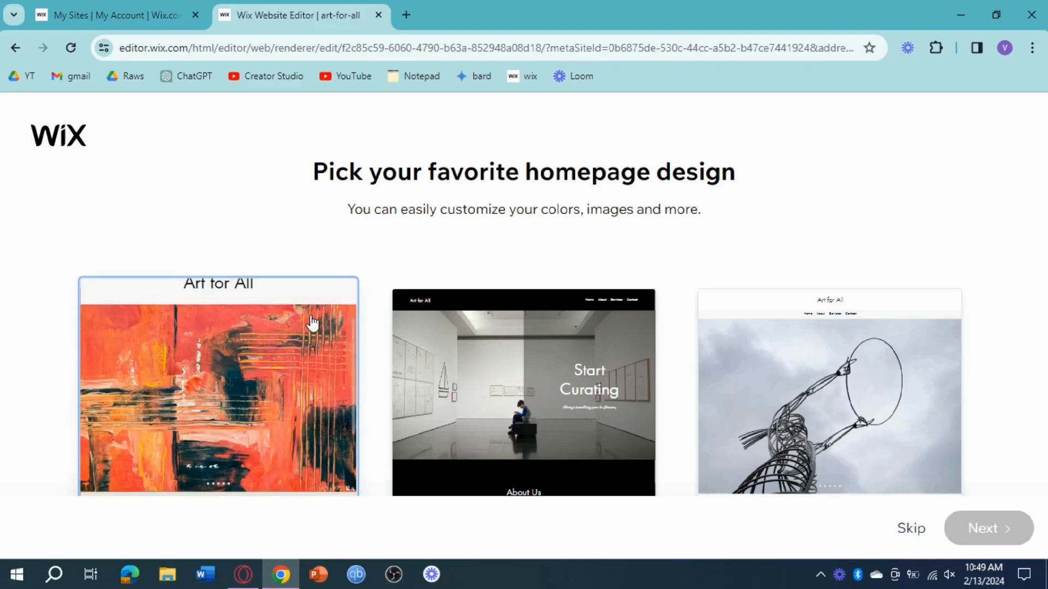
{"action": "left_click", "coordinate": [312, 323]}
{"action": "left_click", "coordinate": [1006, 532]}
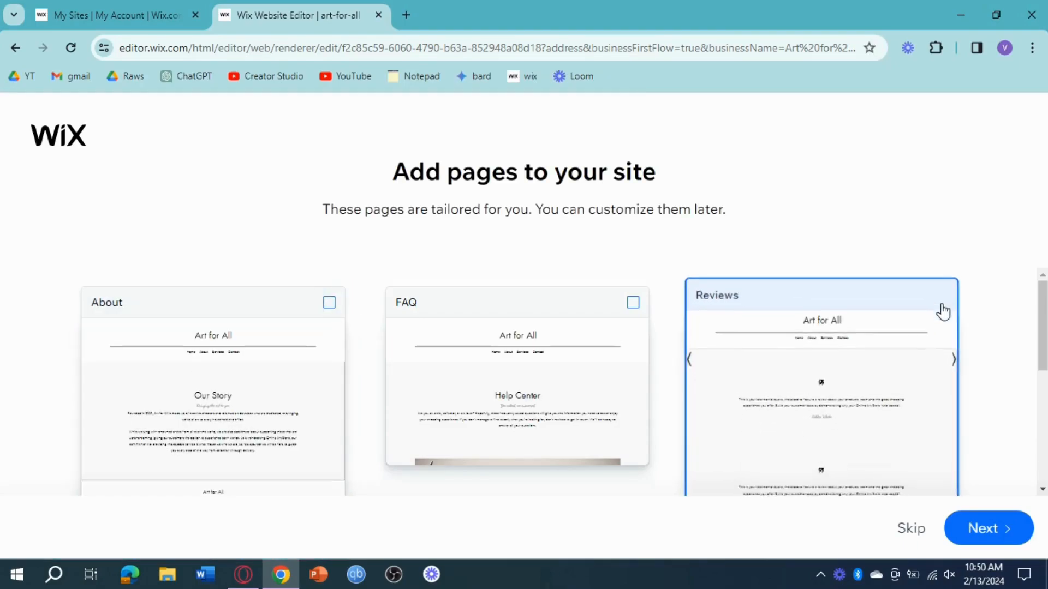
{"action": "left_click", "coordinate": [996, 532]}
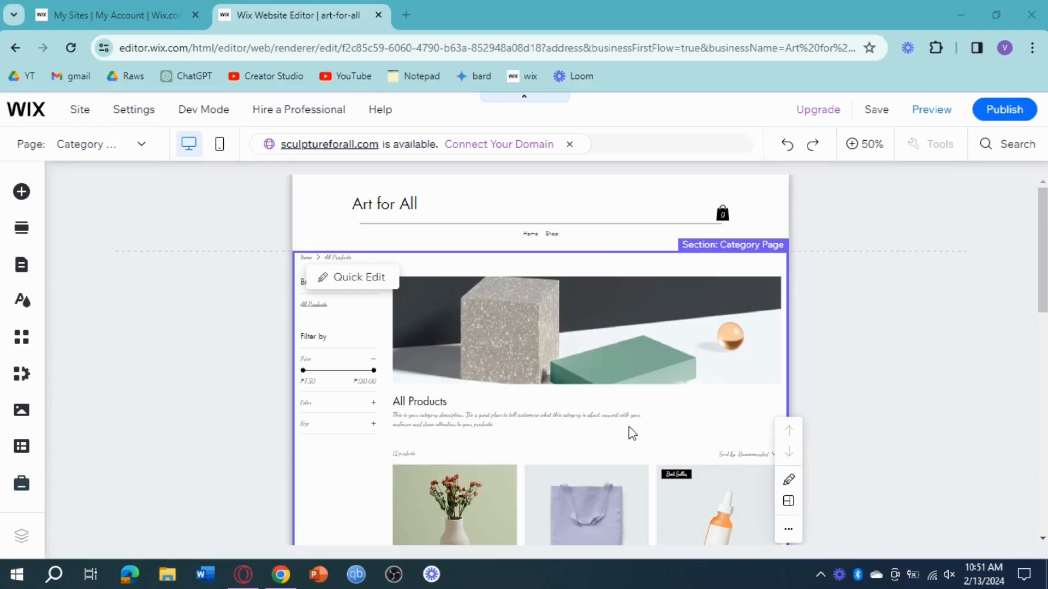
Open product management for the All Products gallery on the category page, with the editor at 100% zoom.
{"action": "scroll", "coordinate": [604, 365], "scroll_direction": "down", "scroll_amount": 2}
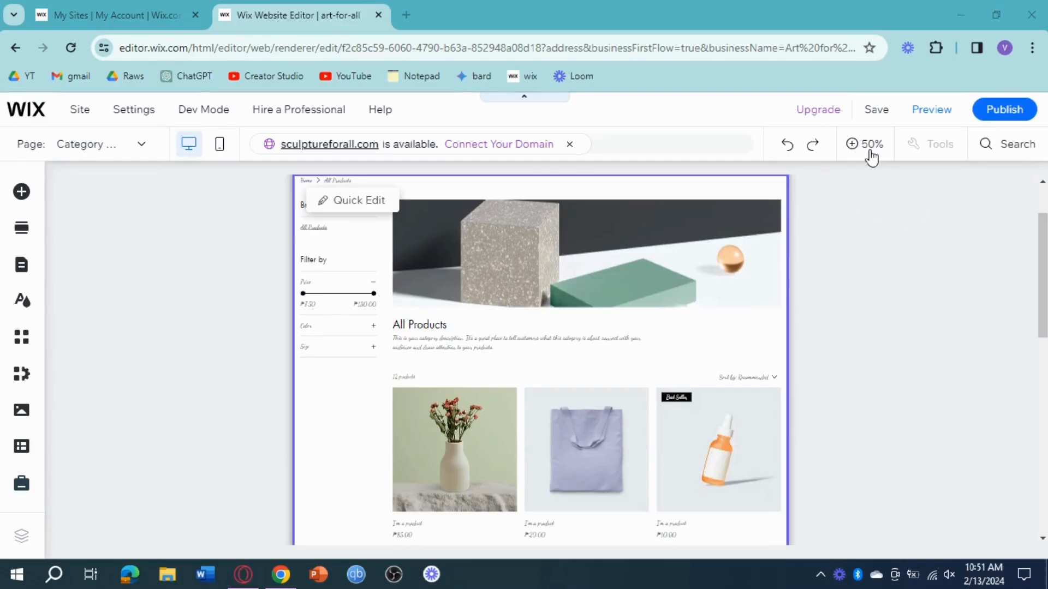
{"action": "left_click", "coordinate": [636, 349]}
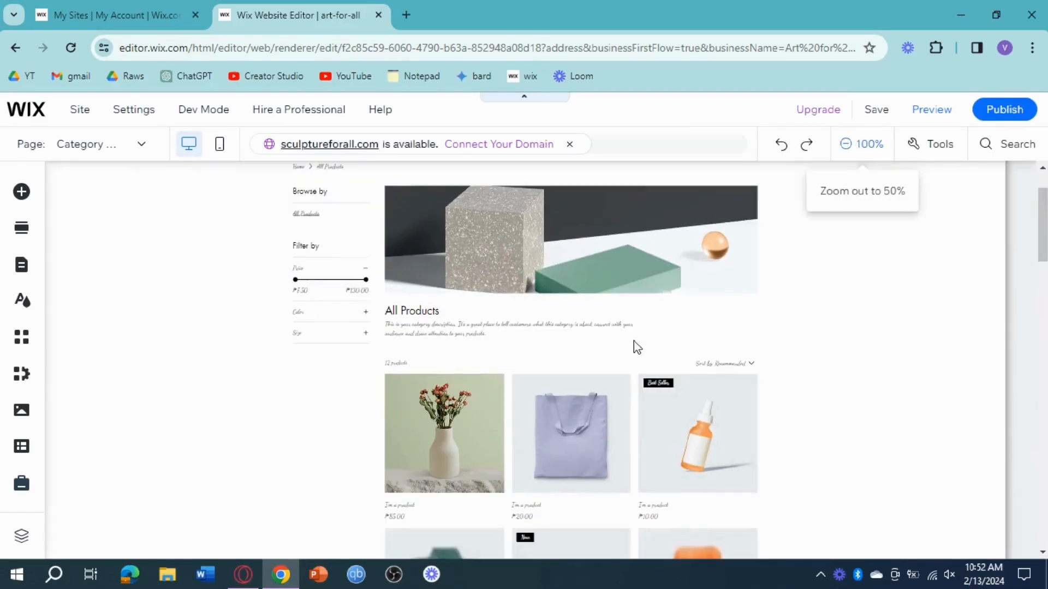
{"action": "scroll", "coordinate": [633, 343], "scroll_direction": "down", "scroll_amount": 5}
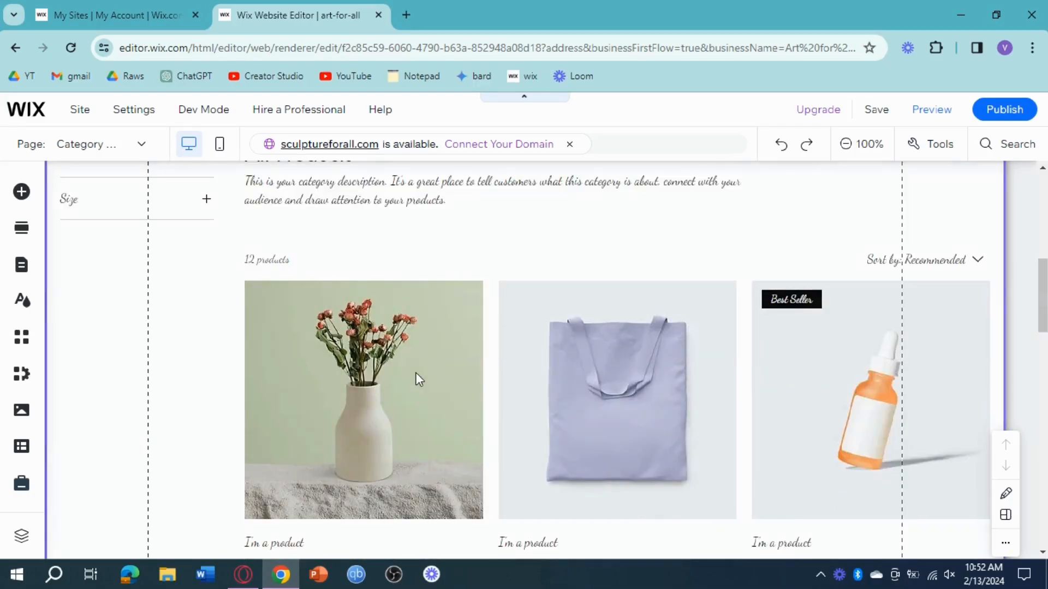
{"action": "left_click", "coordinate": [479, 372]}
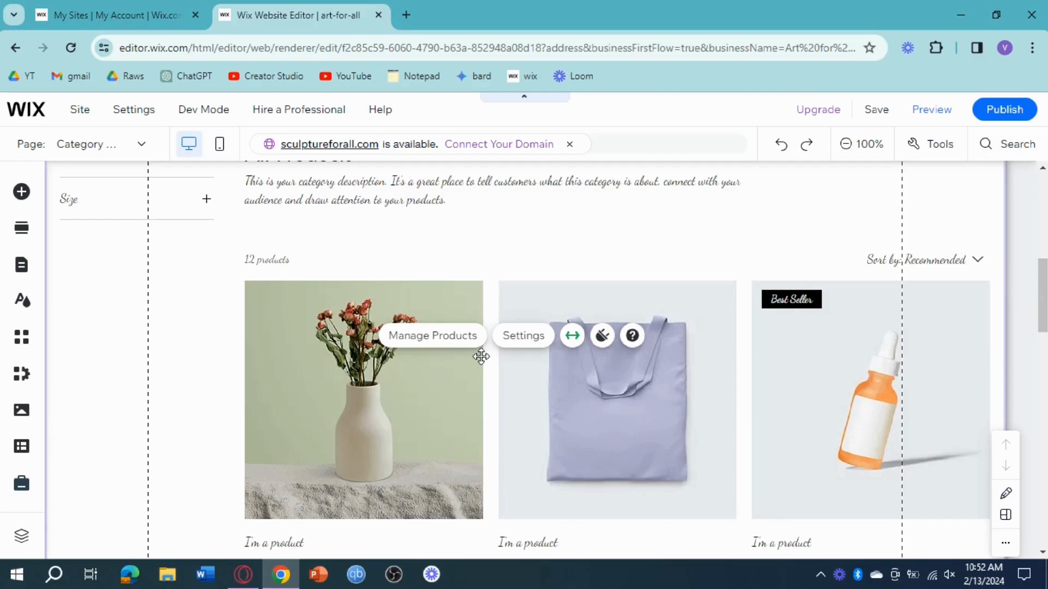
{"action": "left_click", "coordinate": [458, 344]}
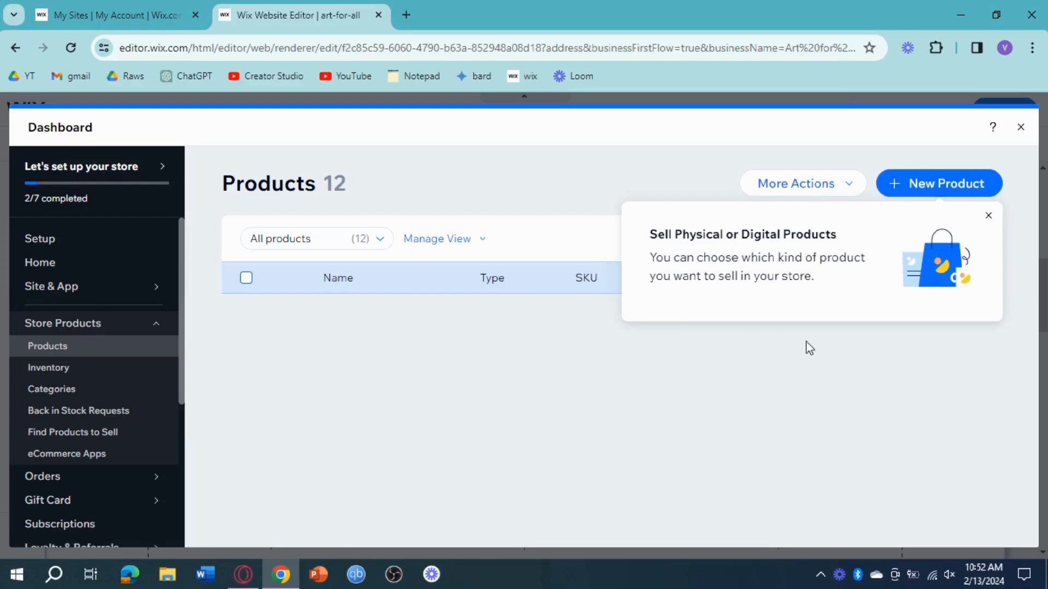
Create a new physical product and name it "Stickers".
{"action": "left_click", "coordinate": [922, 191]}
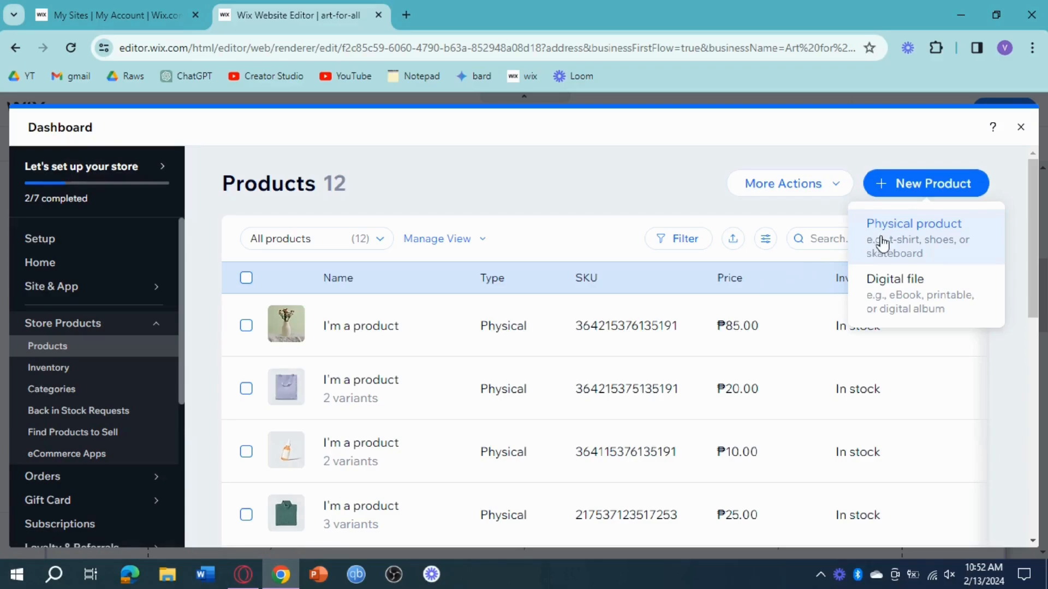
{"action": "left_click", "coordinate": [869, 261]}
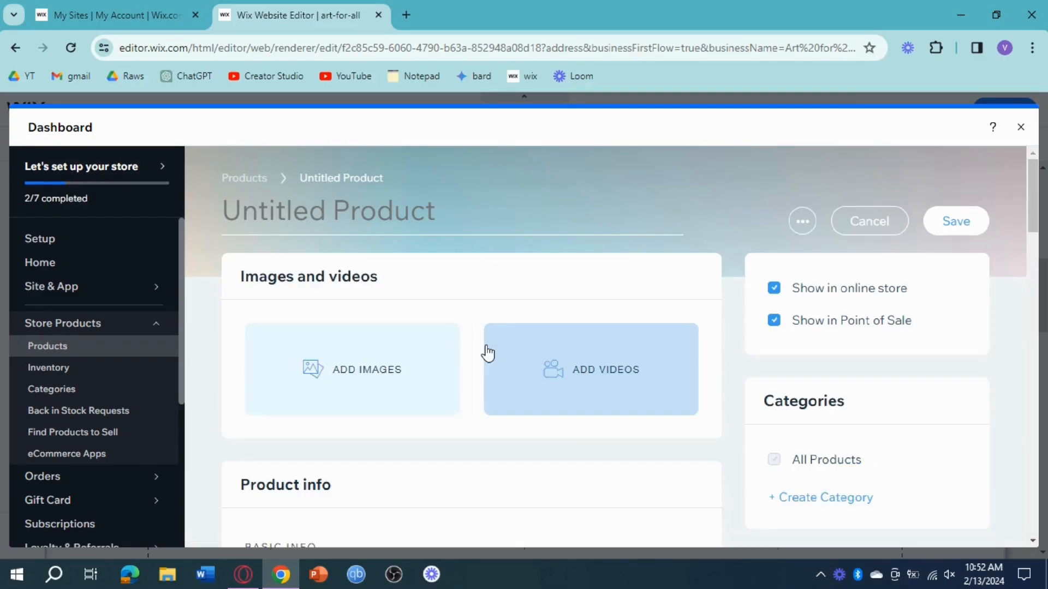
{"action": "type", "text": "Stickers"}
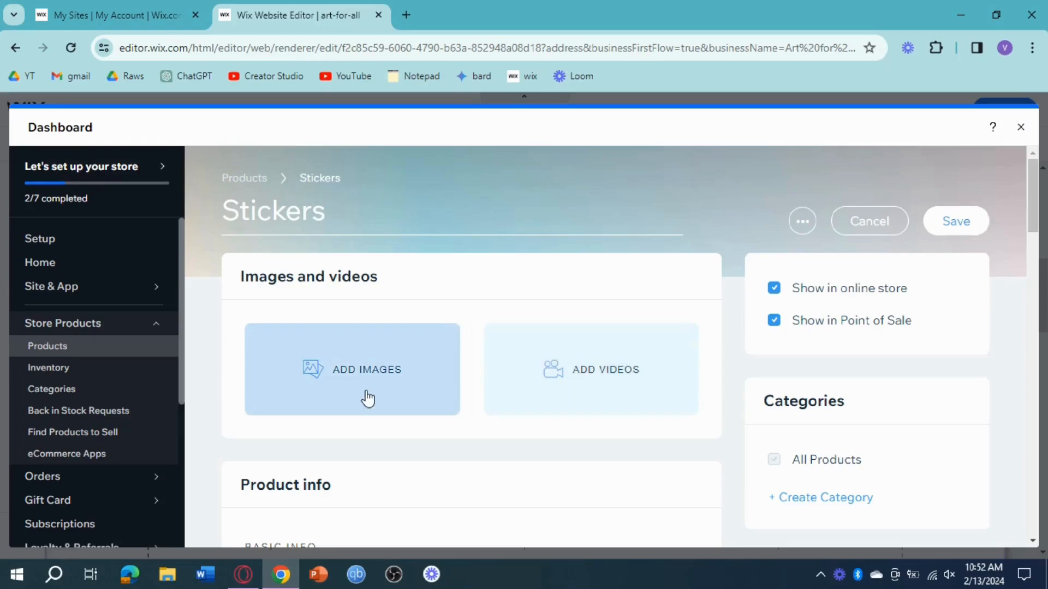
Set the Stickers product's price to ₱500 and its cost of goods to ₱100.
{"action": "scroll", "coordinate": [366, 398], "scroll_direction": "down", "scroll_amount": 3}
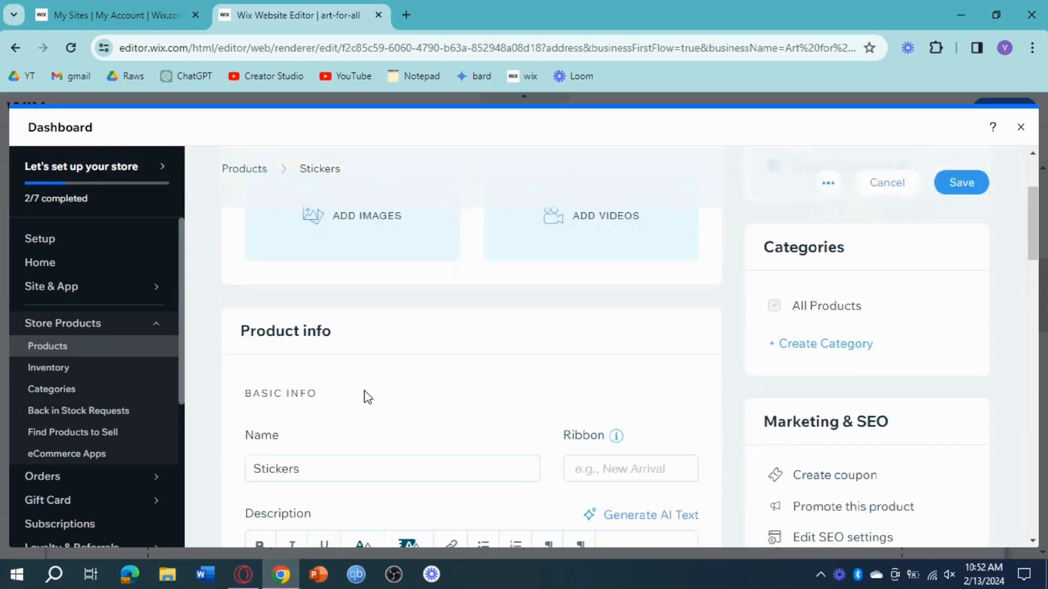
{"action": "scroll", "coordinate": [360, 376], "scroll_direction": "down", "scroll_amount": 3}
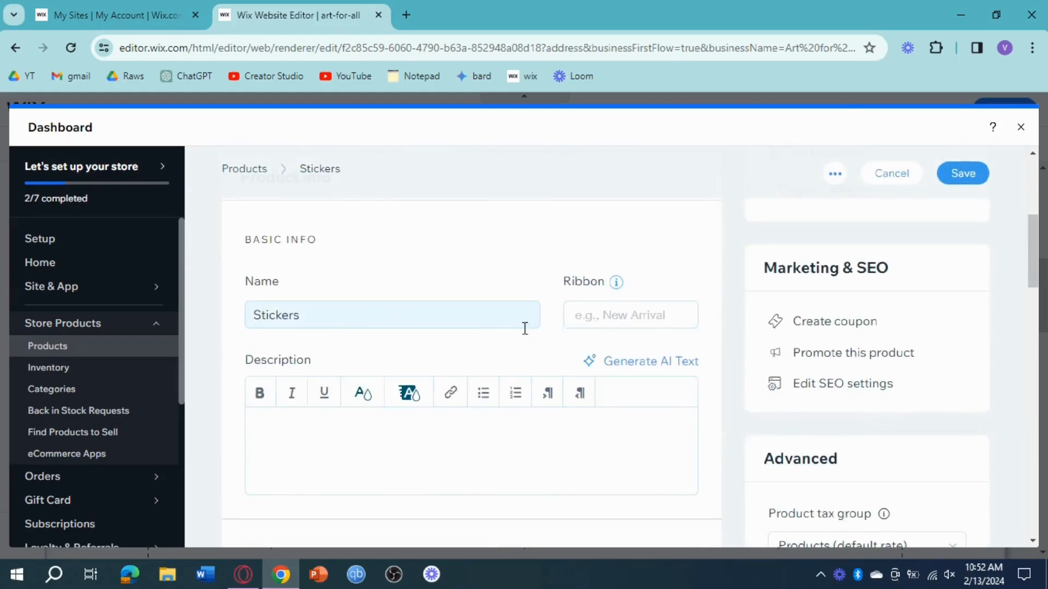
{"action": "scroll", "coordinate": [535, 381], "scroll_direction": "down", "scroll_amount": 5}
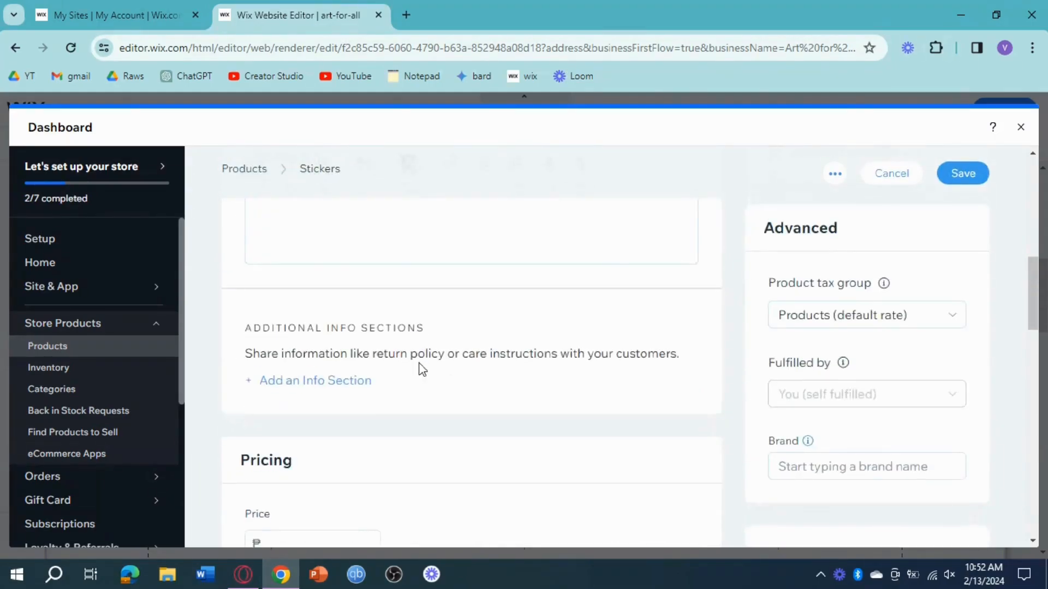
{"action": "scroll", "coordinate": [422, 370], "scroll_direction": "down", "scroll_amount": 3}
{"action": "left_click", "coordinate": [337, 388]}
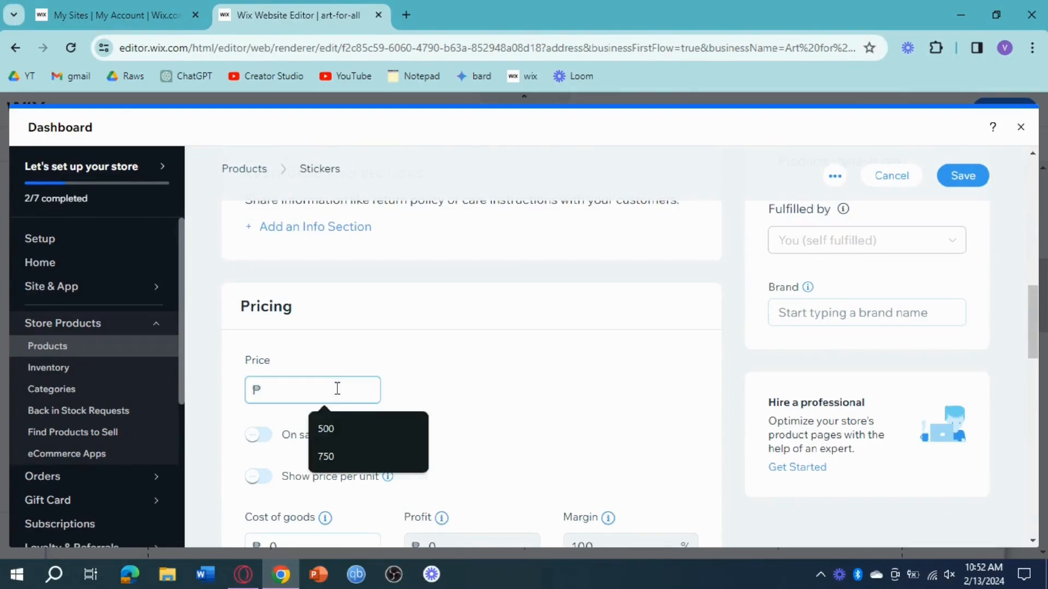
{"action": "type", "text": "50"}
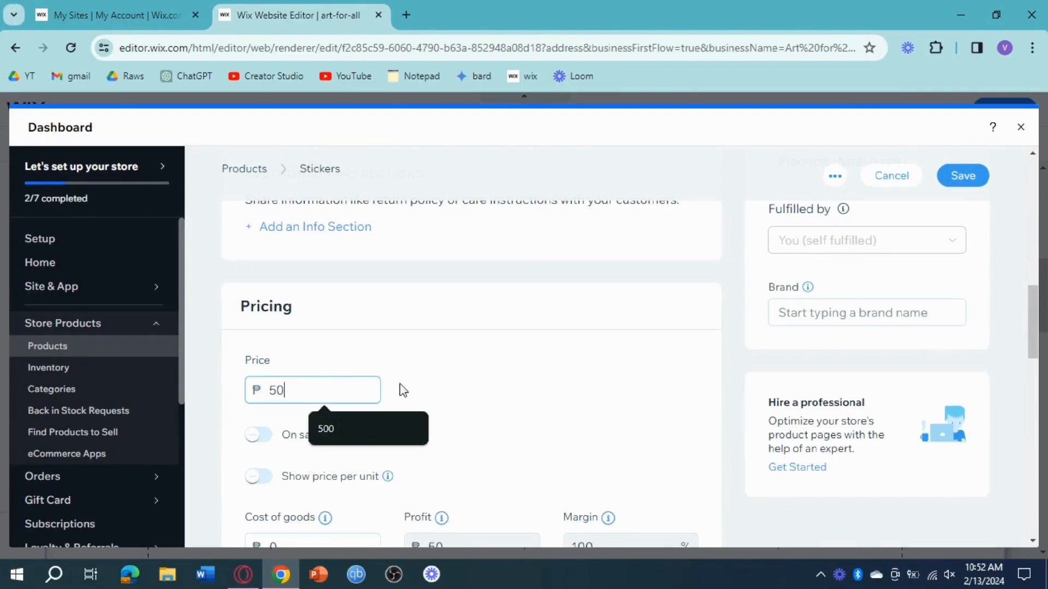
{"action": "type", "text": "0"}
{"action": "scroll", "coordinate": [473, 404], "scroll_direction": "down", "scroll_amount": 3}
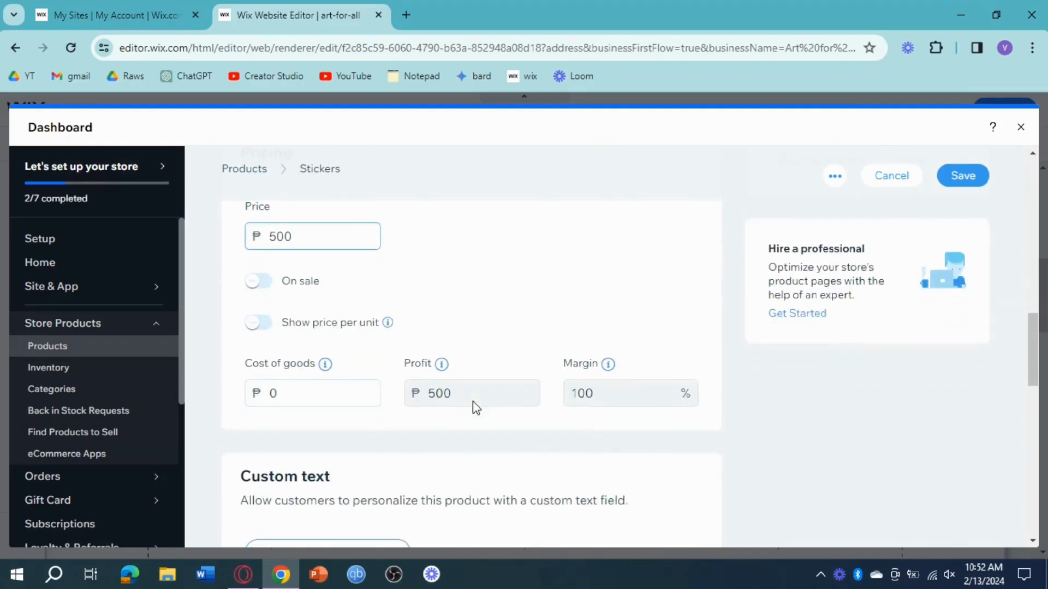
{"action": "left_click", "coordinate": [303, 394]}
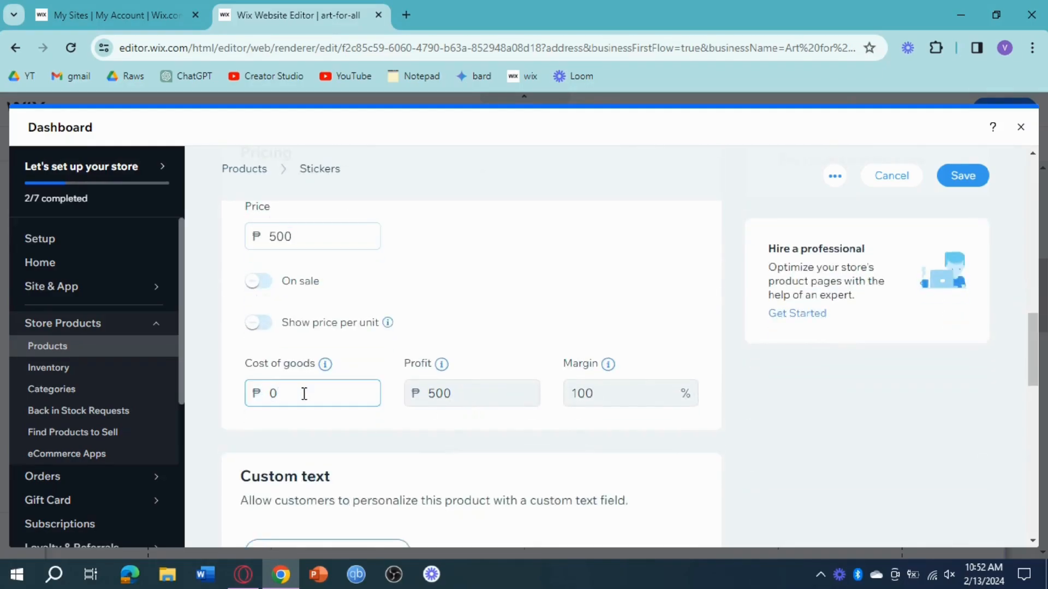
{"action": "left_click_drag", "start_coordinate": [305, 393], "coordinate": [241, 400]}
{"action": "type", "text": "100"}
Toggle inventory tracking on and off again, and set the product's shipping weight to 0.1 kg.
{"action": "scroll", "coordinate": [601, 401], "scroll_direction": "down", "scroll_amount": 3}
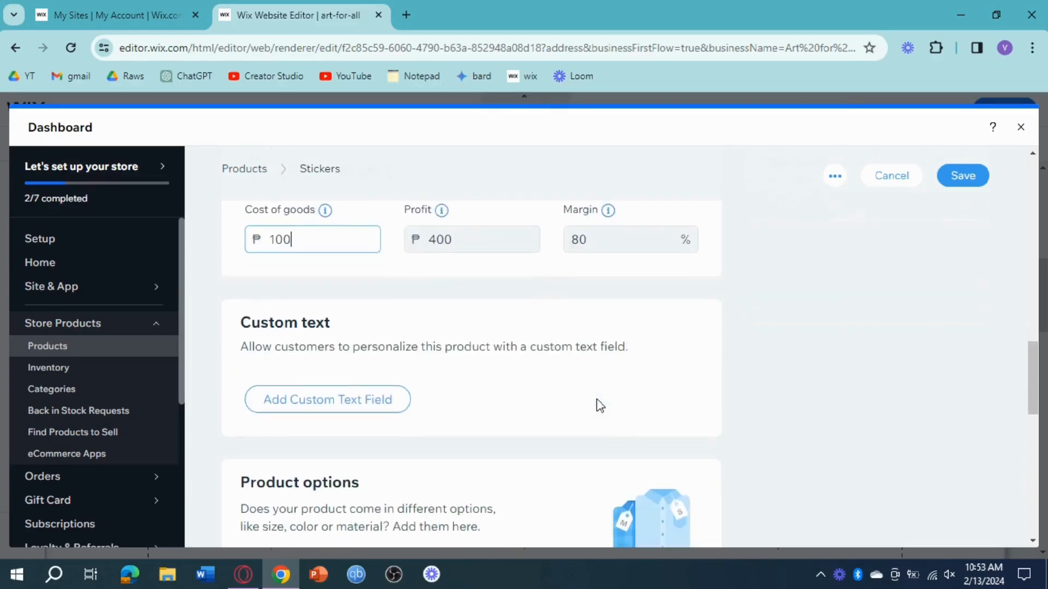
{"action": "scroll", "coordinate": [434, 372], "scroll_direction": "down", "scroll_amount": 1}
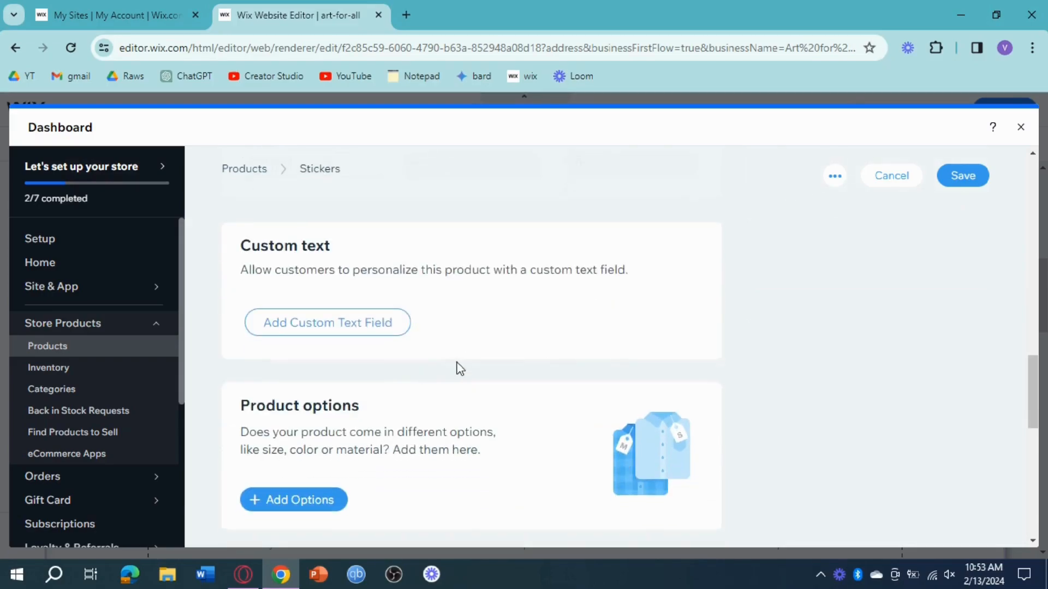
{"action": "scroll", "coordinate": [530, 382], "scroll_direction": "down", "scroll_amount": 3}
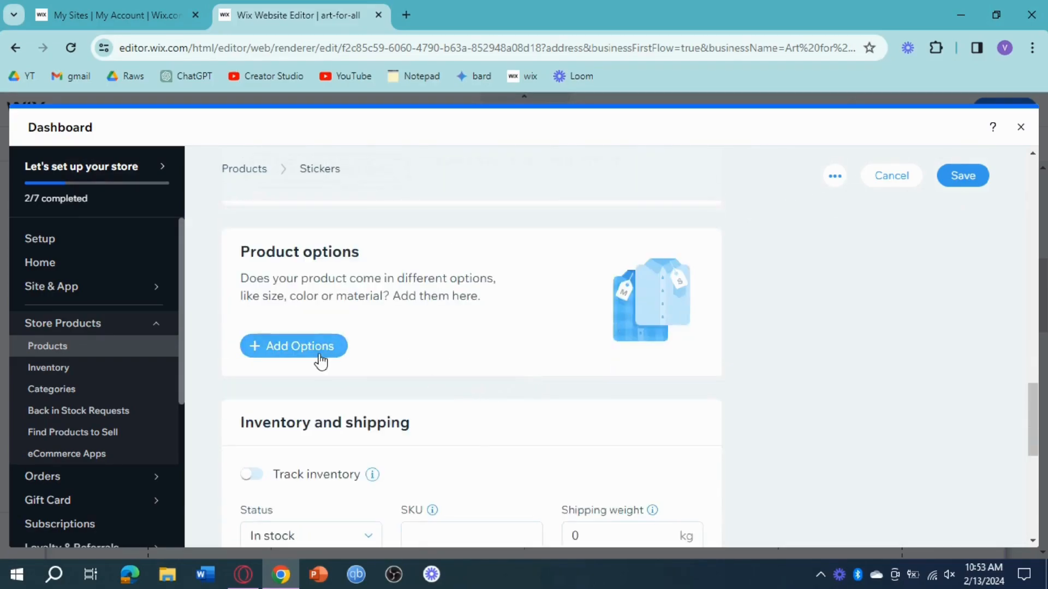
{"action": "scroll", "coordinate": [360, 365], "scroll_direction": "down", "scroll_amount": 3}
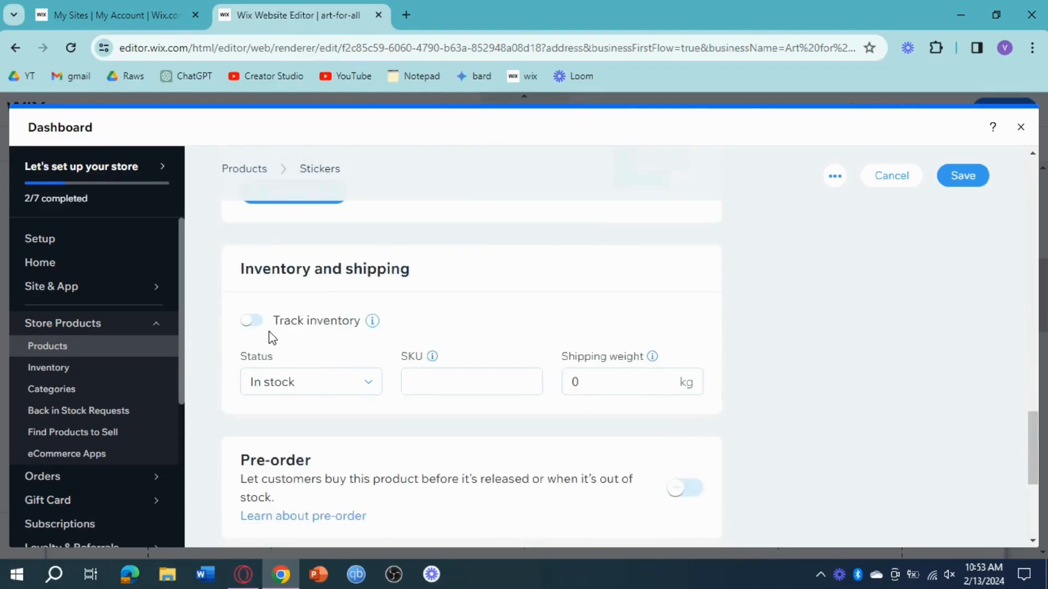
{"action": "left_click", "coordinate": [250, 323]}
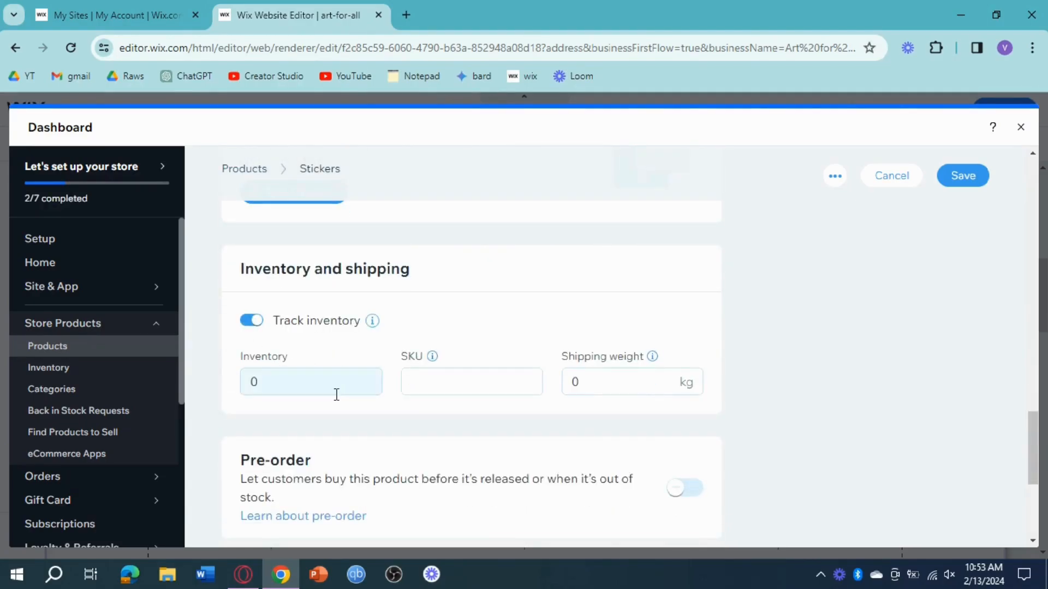
{"action": "left_click", "coordinate": [251, 321]}
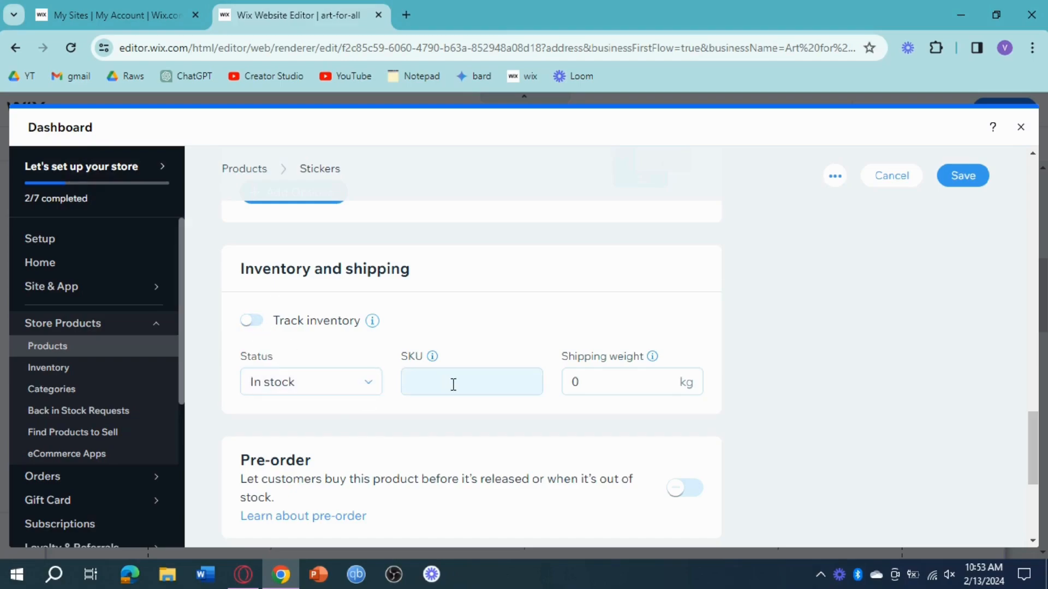
{"action": "left_click", "coordinate": [652, 387]}
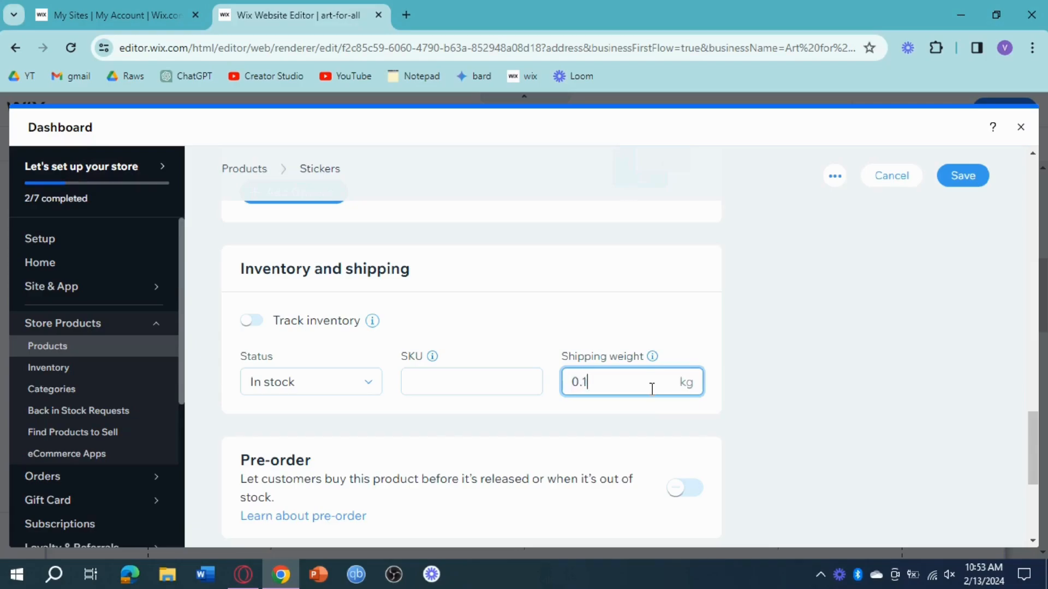
{"action": "type", "text": "0.1"}
Start adding an image to the Stickers product and search the media library for "flowers".
{"action": "scroll", "coordinate": [565, 366], "scroll_direction": "down", "scroll_amount": 4}
{"action": "scroll", "coordinate": [565, 369], "scroll_direction": "up", "scroll_amount": 12}
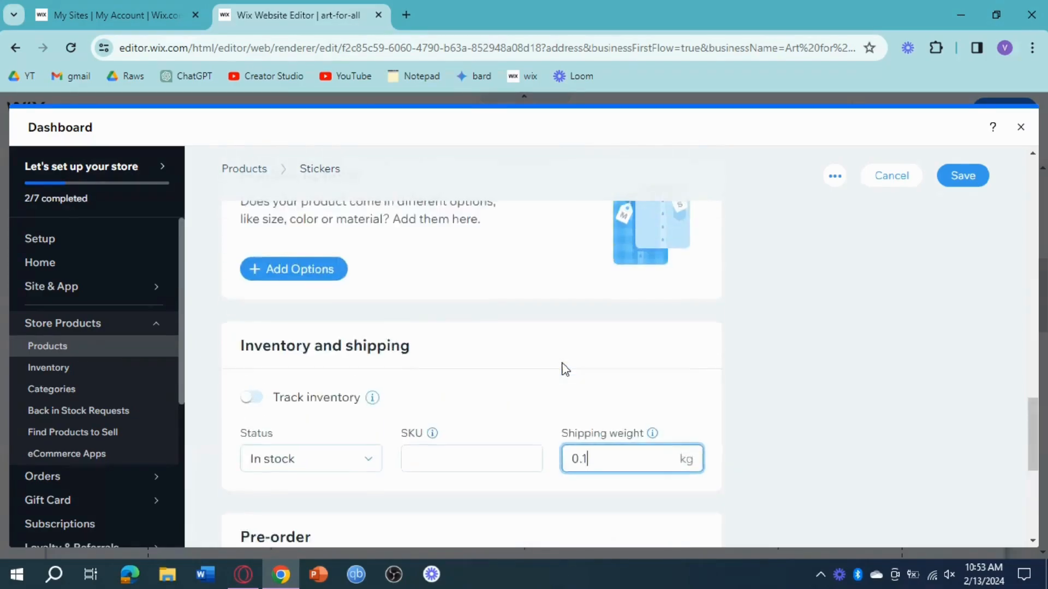
{"action": "scroll", "coordinate": [565, 369], "scroll_direction": "up", "scroll_amount": 4}
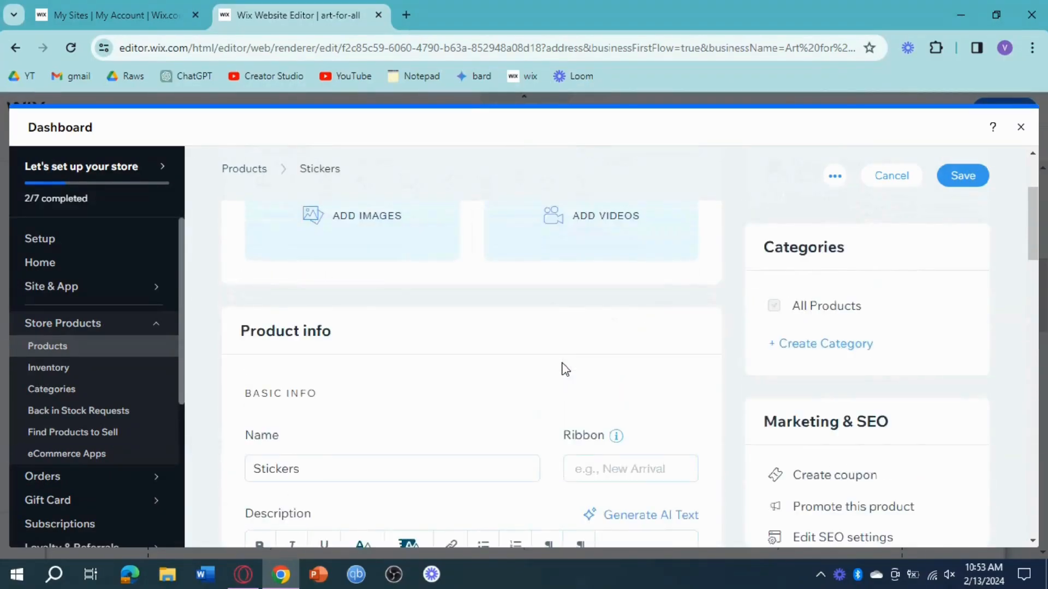
{"action": "scroll", "coordinate": [650, 347], "scroll_direction": "up", "scroll_amount": 3}
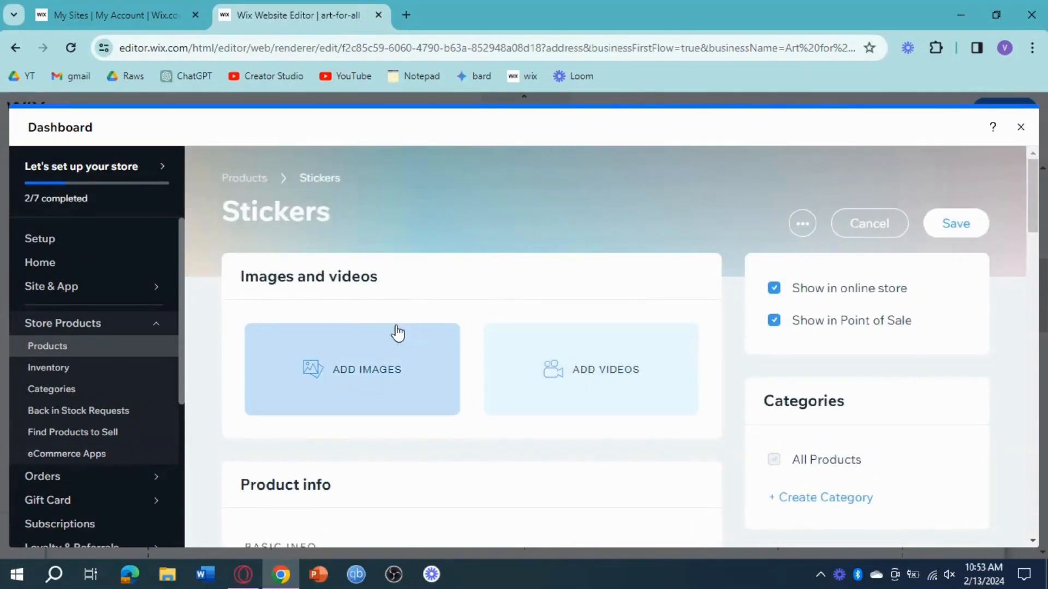
{"action": "left_click", "coordinate": [400, 358]}
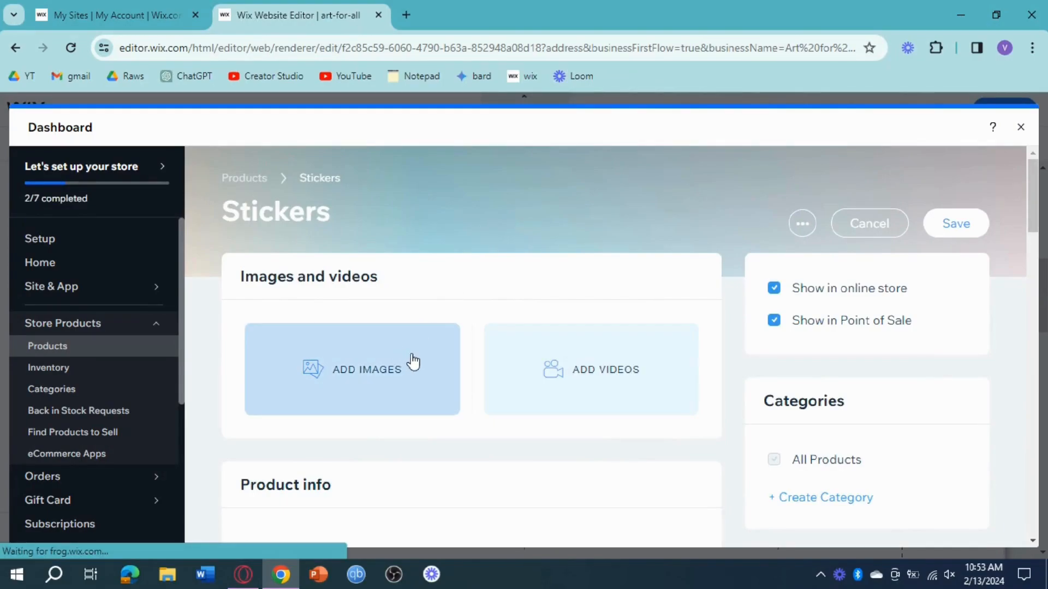
{"action": "left_click", "coordinate": [438, 352]}
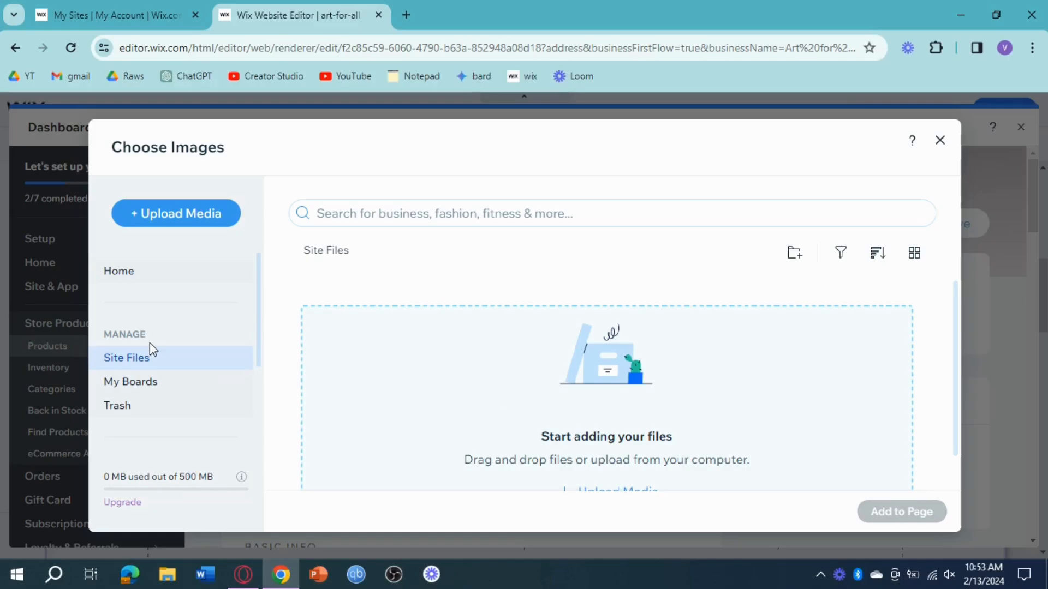
{"action": "left_click", "coordinate": [449, 217]}
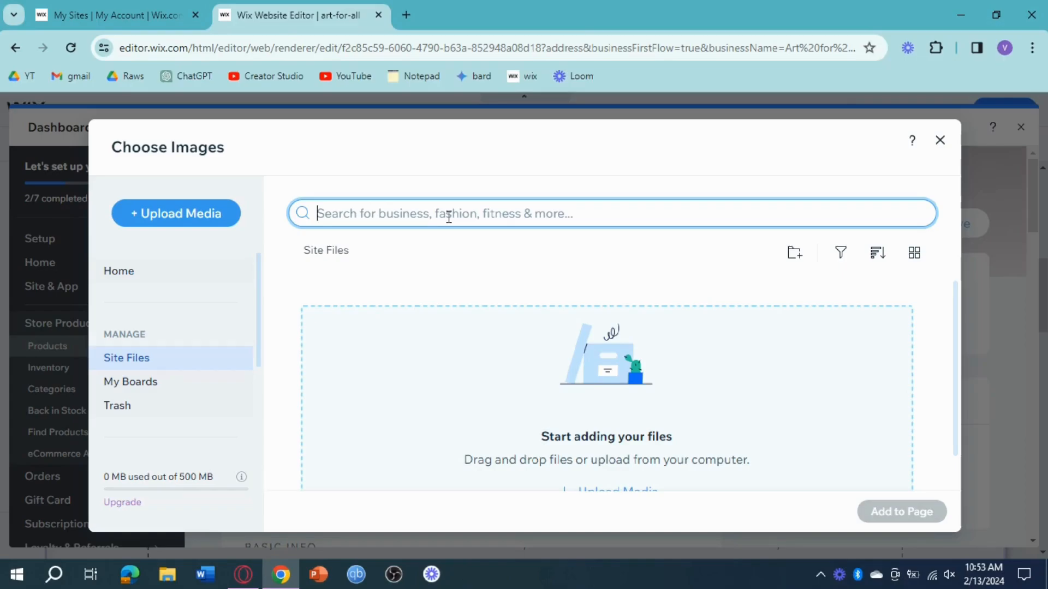
{"action": "type", "text": "flowers"}
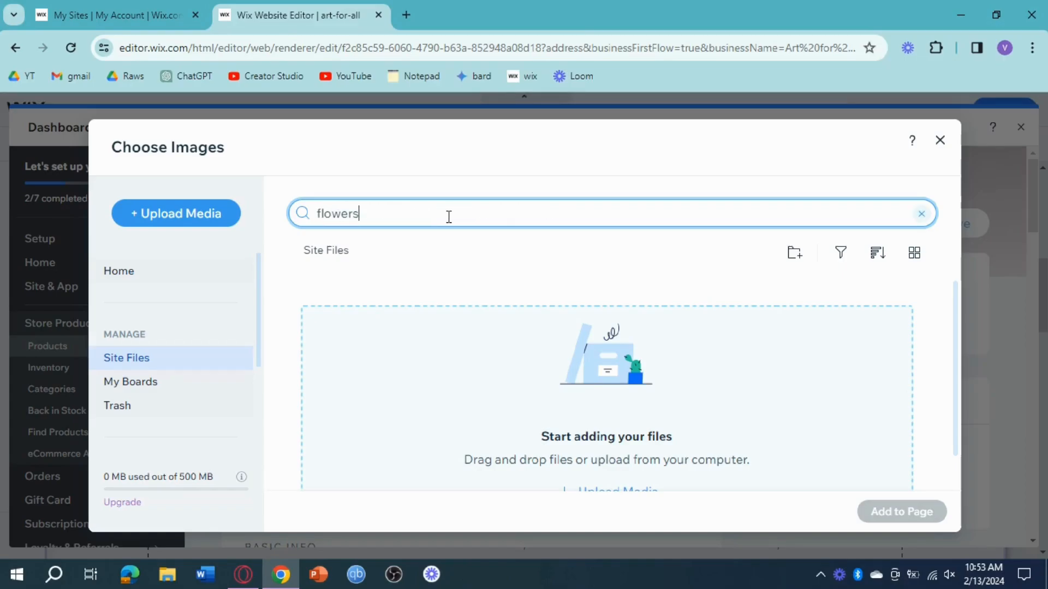
{"action": "key", "text": "Return"}
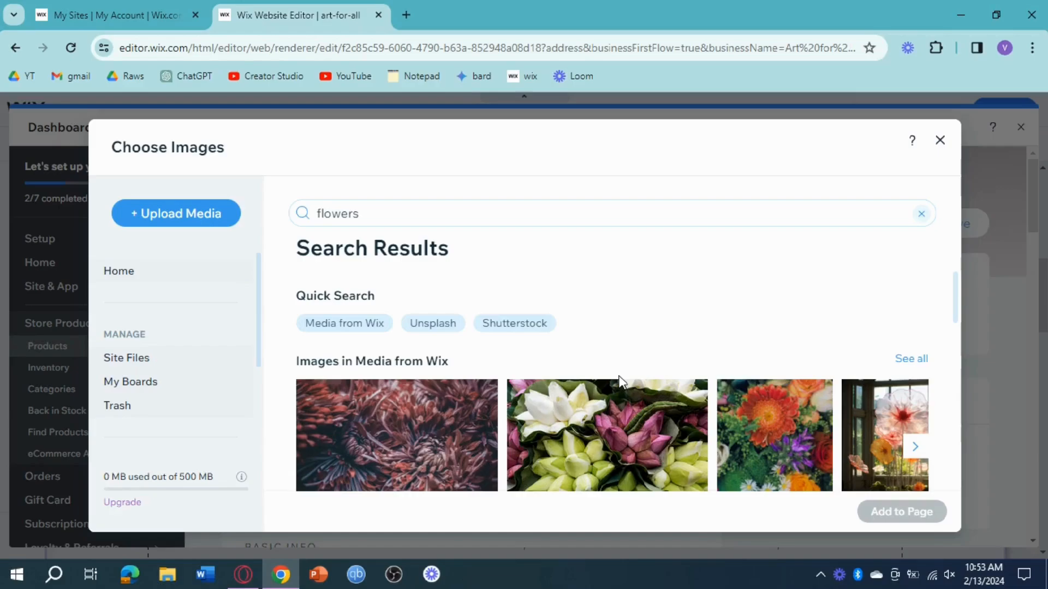
Add the Wix illustration of a pink hanging flower on a pale blue background to the Stickers product and save the product.
{"action": "scroll", "coordinate": [719, 345], "scroll_direction": "down", "scroll_amount": 3}
{"action": "scroll", "coordinate": [633, 367], "scroll_direction": "down", "scroll_amount": 5}
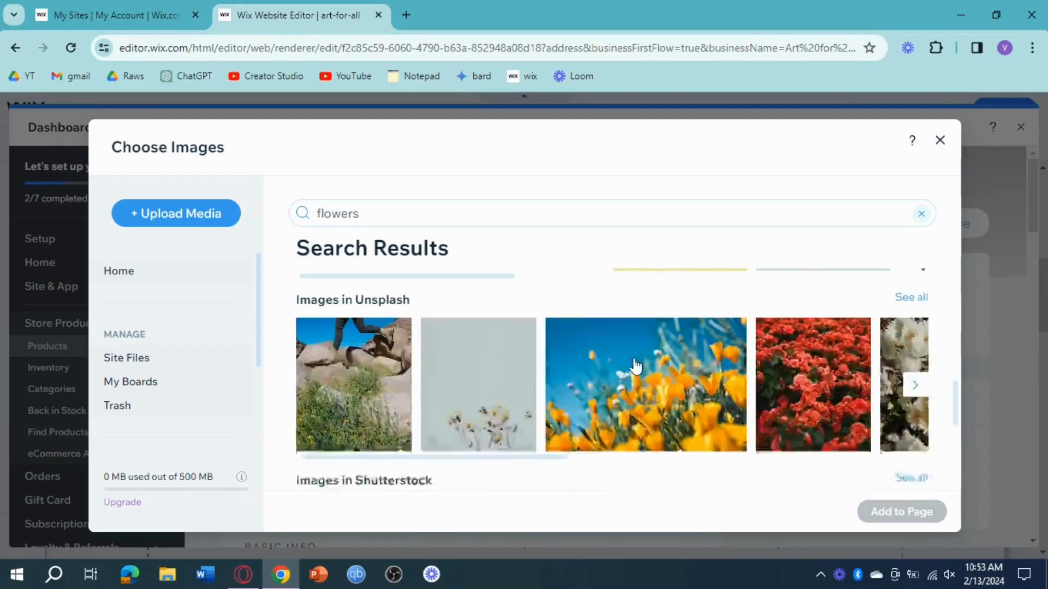
{"action": "scroll", "coordinate": [628, 371], "scroll_direction": "down", "scroll_amount": 2}
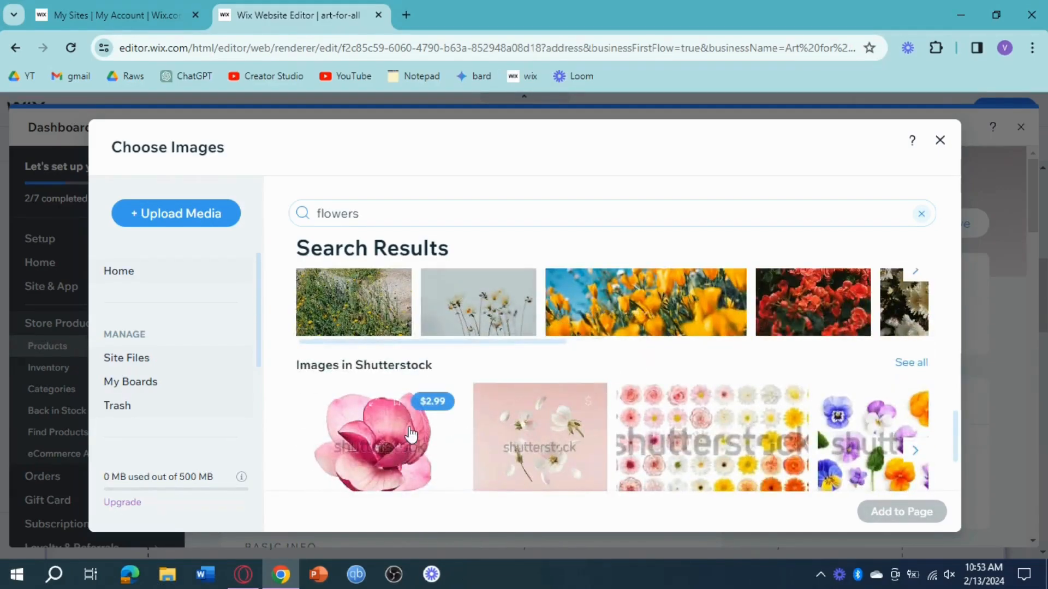
{"action": "left_click", "coordinate": [382, 436]}
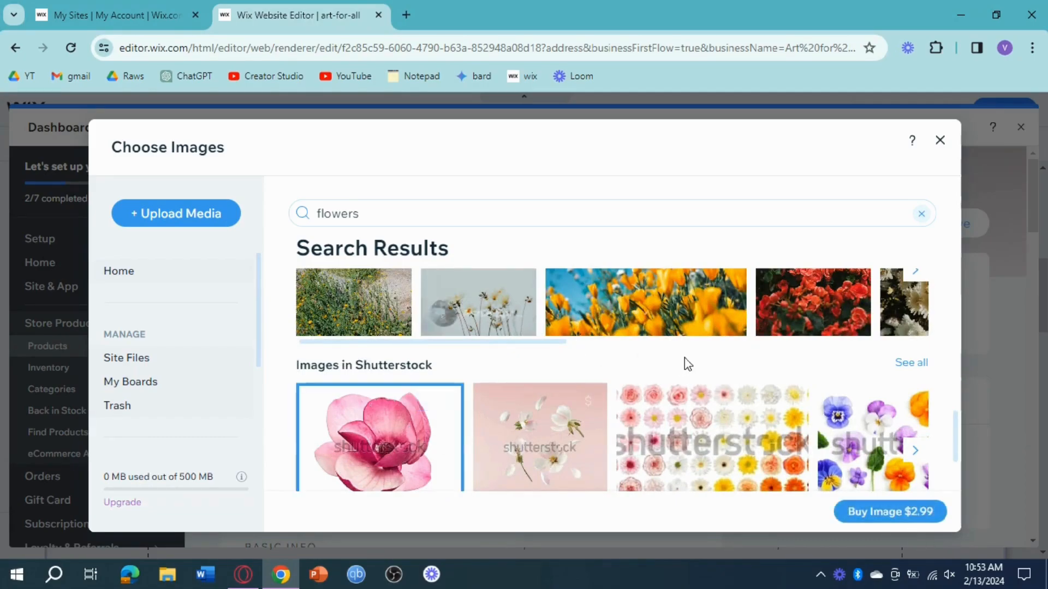
{"action": "scroll", "coordinate": [686, 362], "scroll_direction": "down", "scroll_amount": 3}
{"action": "scroll", "coordinate": [568, 333], "scroll_direction": "up", "scroll_amount": 5}
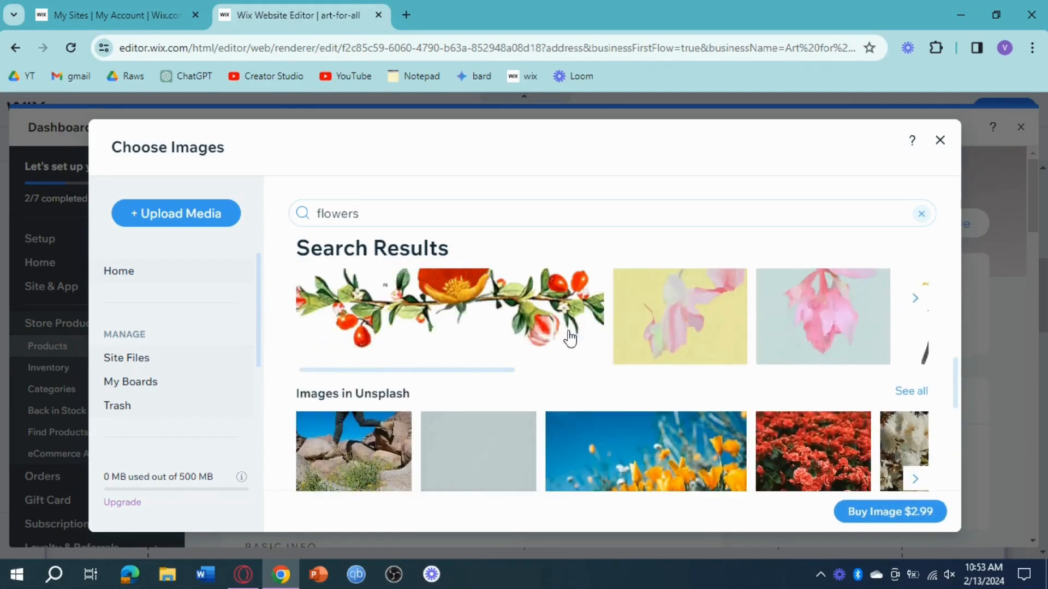
{"action": "left_click", "coordinate": [814, 434]}
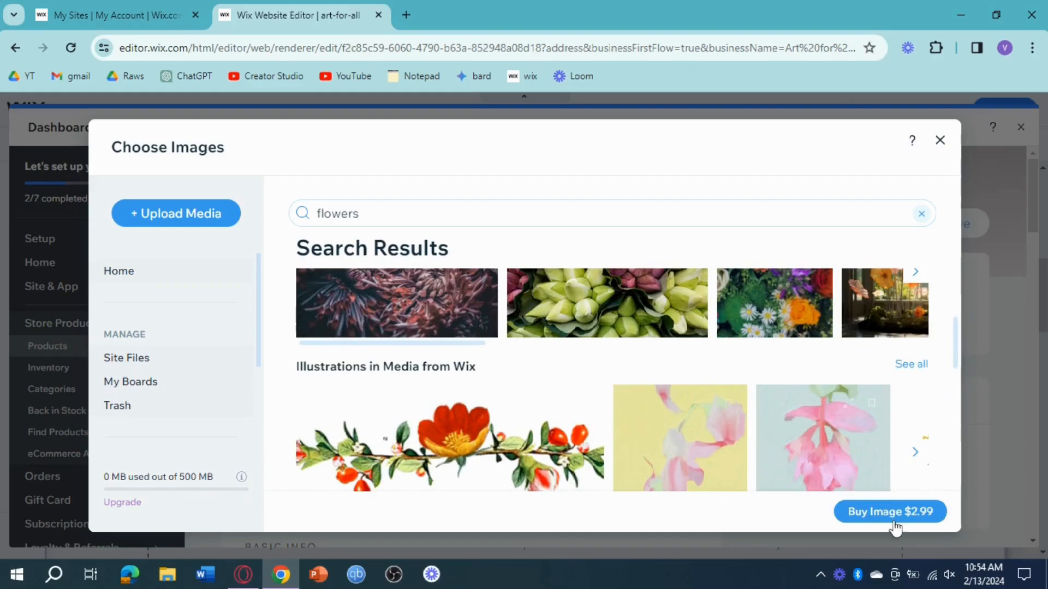
{"action": "left_click", "coordinate": [907, 510]}
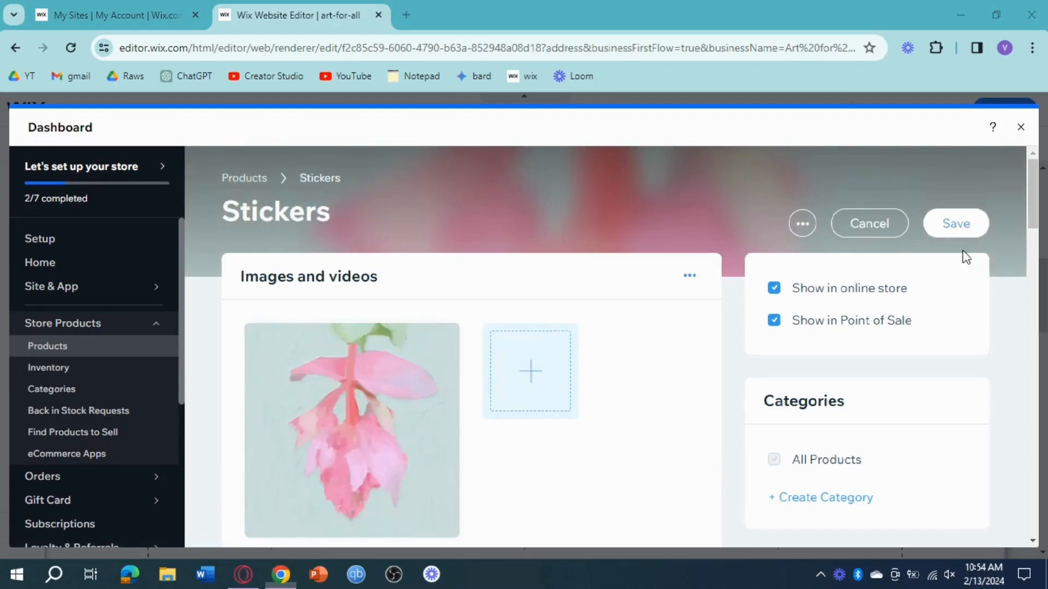
{"action": "left_click", "coordinate": [961, 225]}
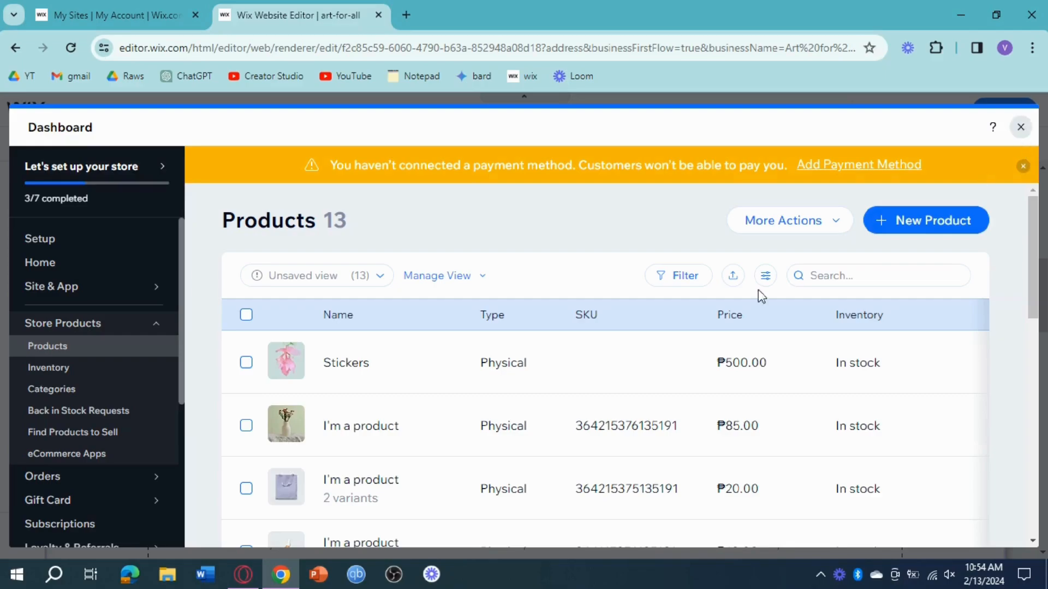
Return to the category page in the editor and review the gallery's display settings and the new Stickers product.
{"action": "key", "text": "Escape"}
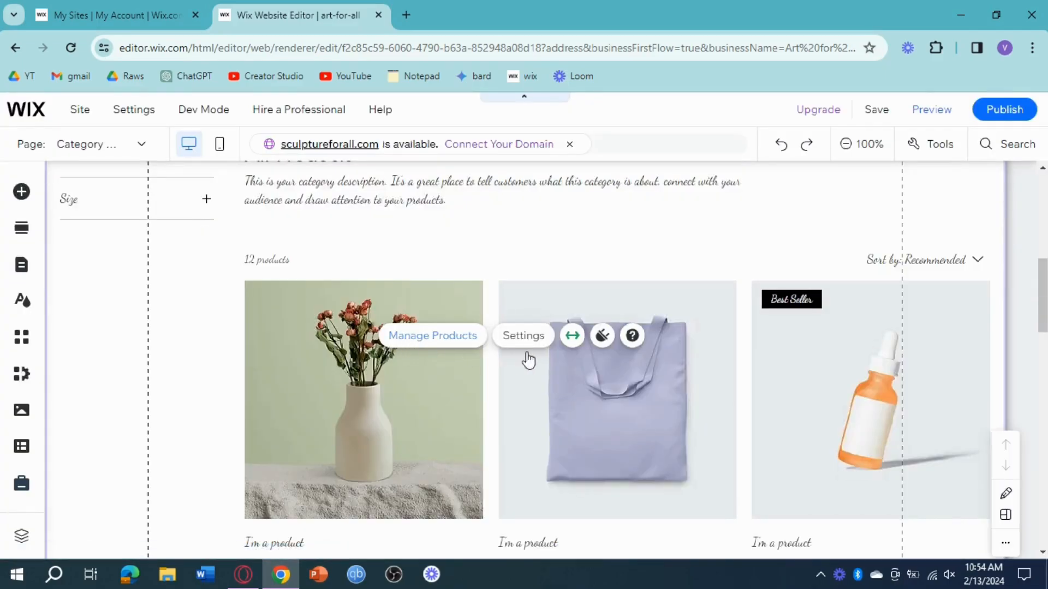
{"action": "left_click", "coordinate": [536, 351]}
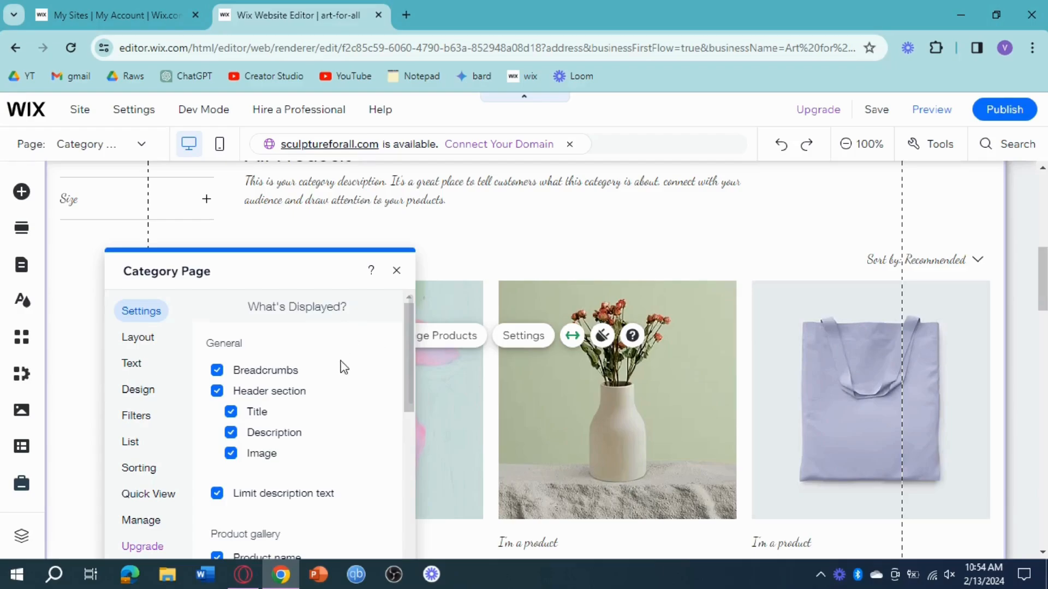
{"action": "left_click", "coordinate": [396, 271]}
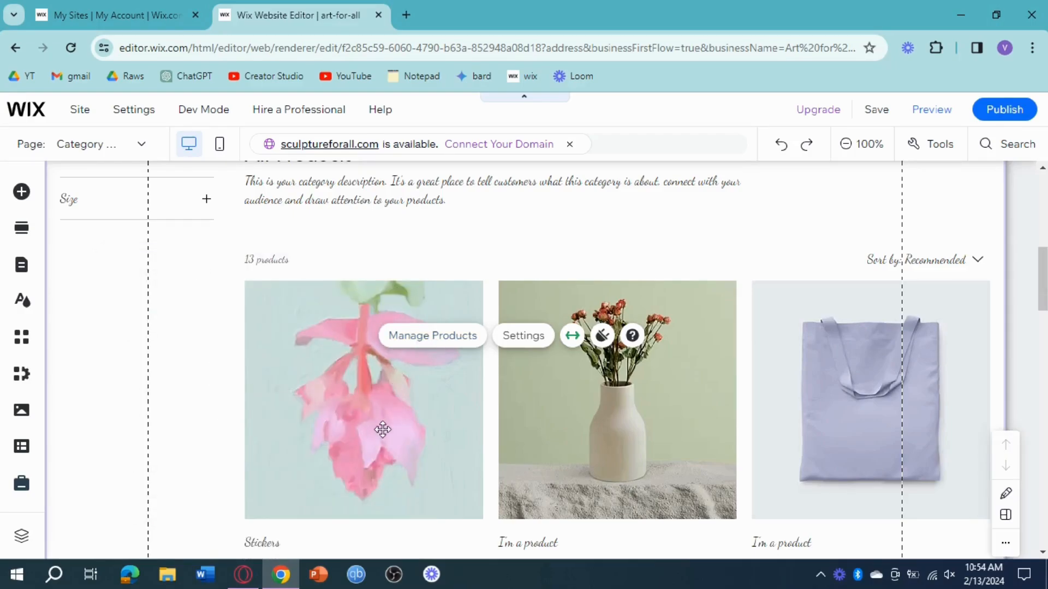
{"action": "scroll", "coordinate": [382, 428], "scroll_direction": "down", "scroll_amount": 1}
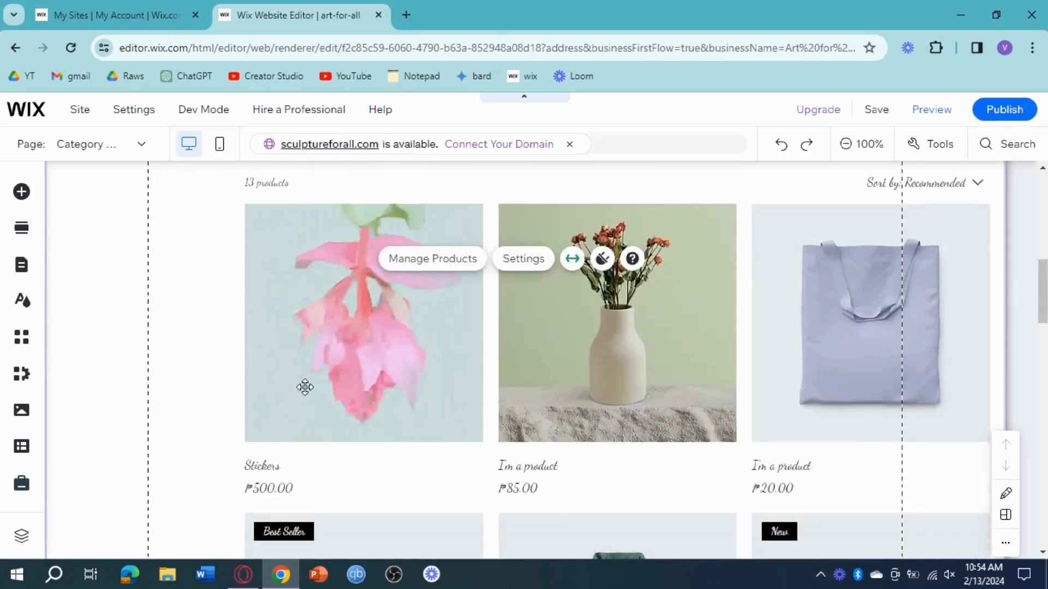